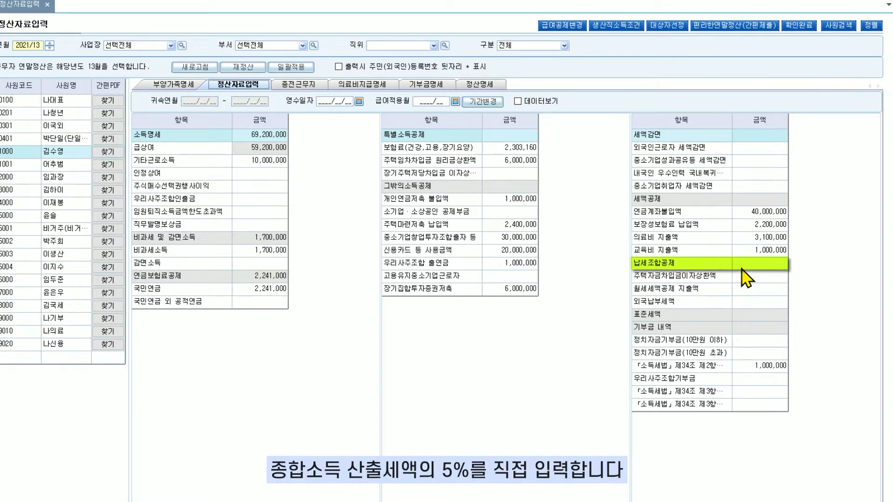
Check the 납세조합공제 amount field, and view the 외국납부세액 entry form without filling it in
click(754, 270)
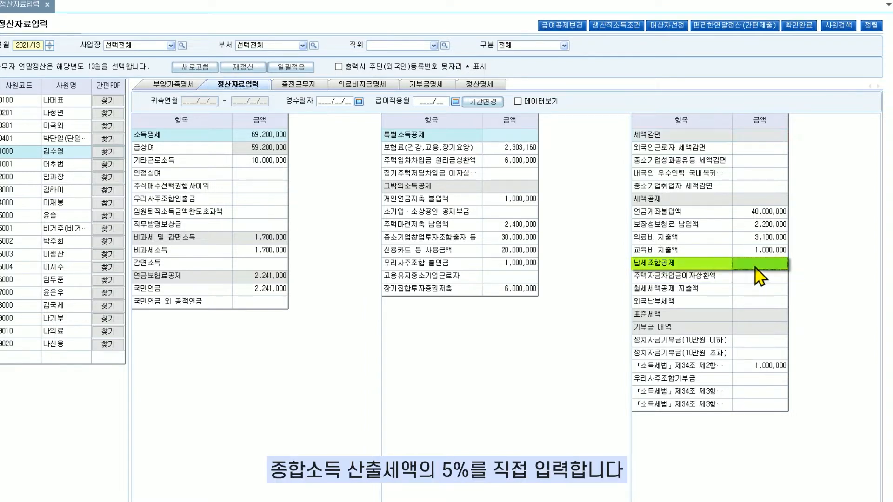
click(756, 276)
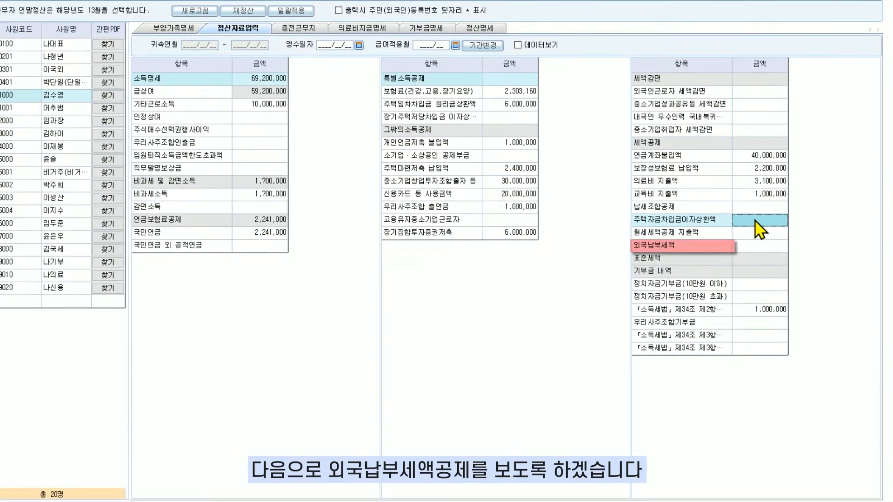
click(751, 247)
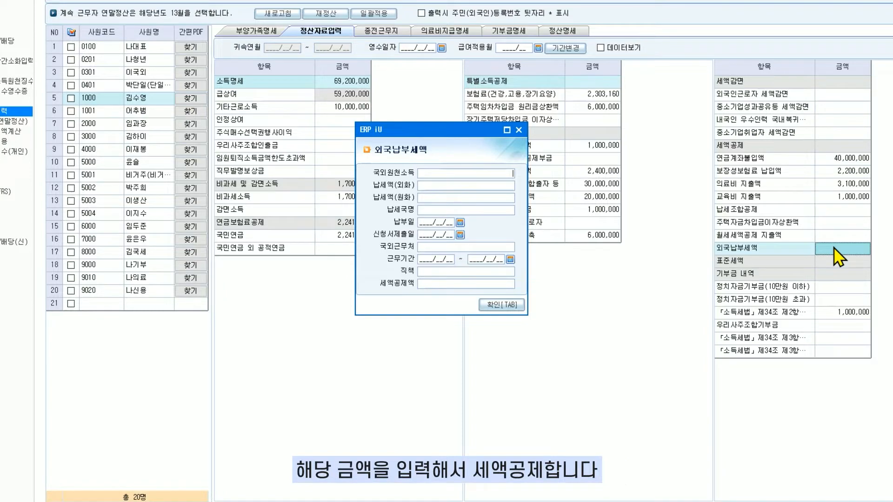
click(509, 305)
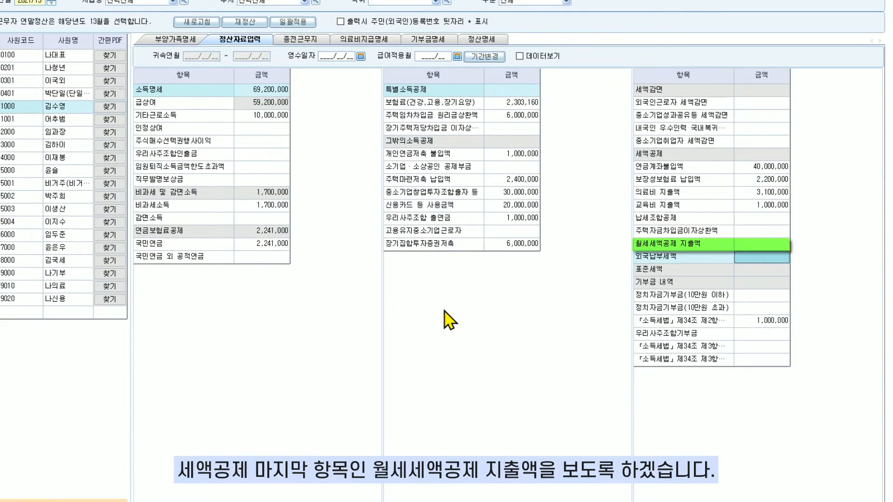
In the 월세세액공제 지출액 form, enter the landlord's name and resident registration number, housing type 아파트 and contract area 84
click(745, 246)
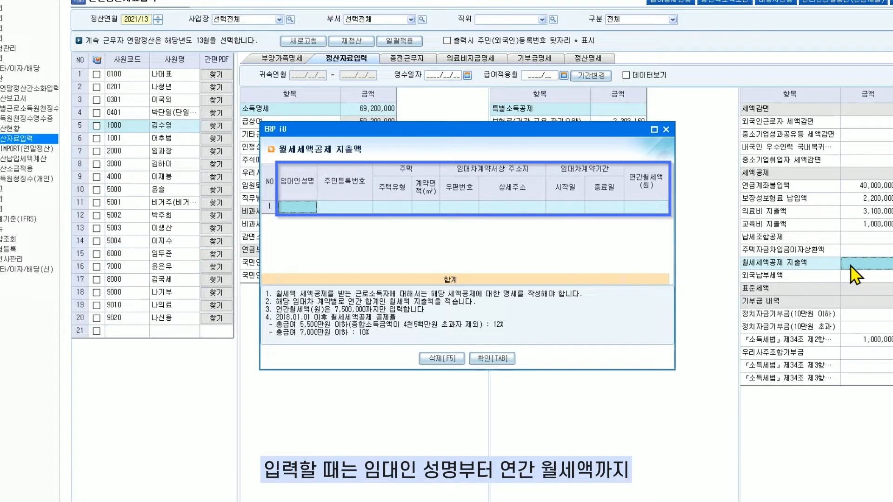
text(임대인)
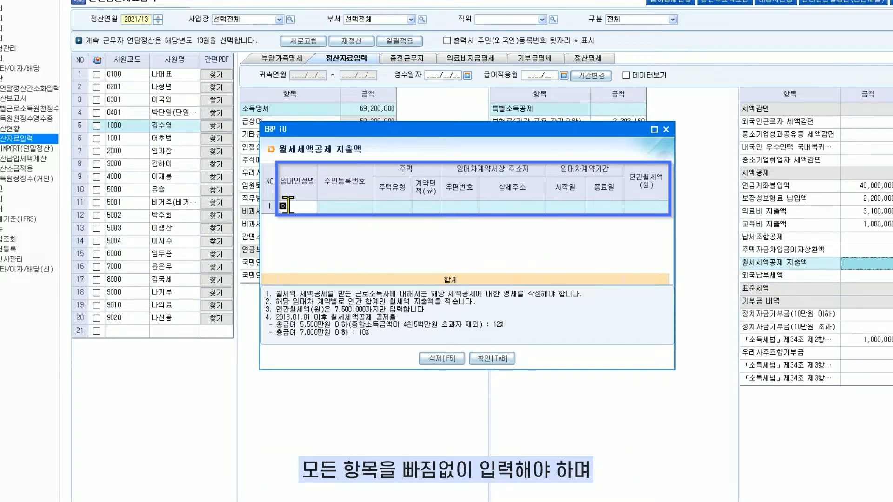
key(Tab)
text(601120-222222)
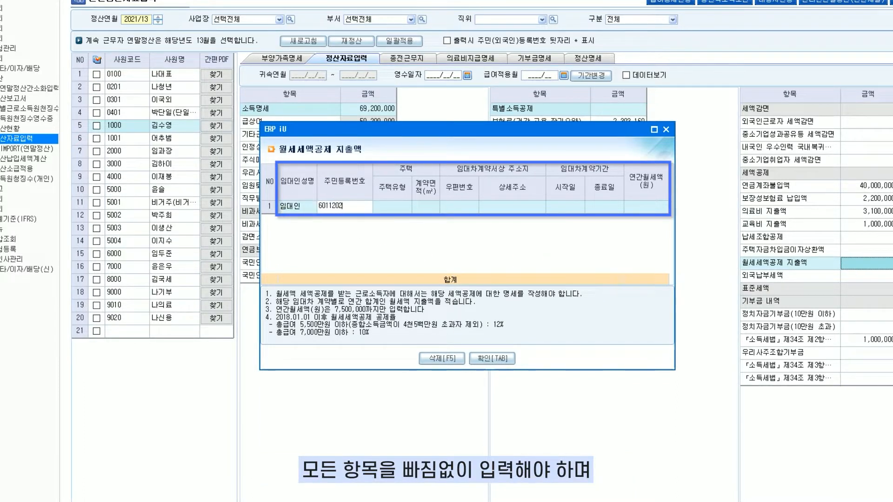
text(2)
key(Return)
click(389, 268)
text(84)
key(Return)
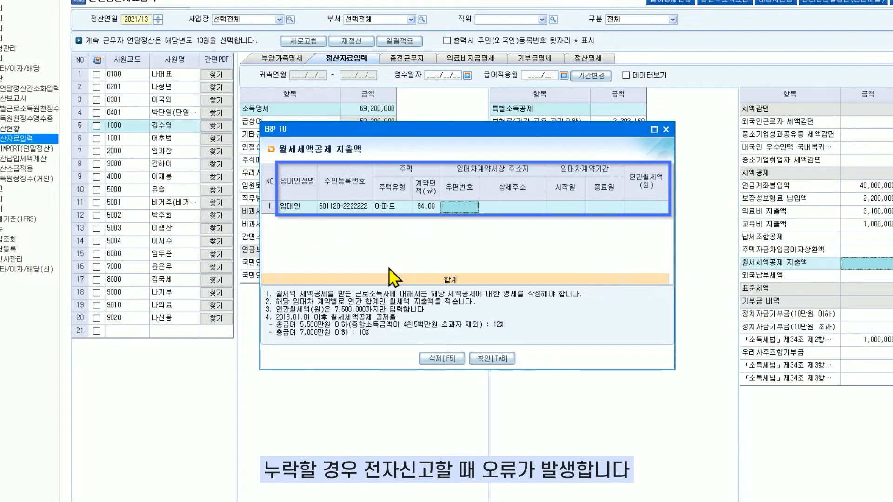
Look up the leased home's road-name address and apply the first matching result to the rent entry
double_click(459, 208)
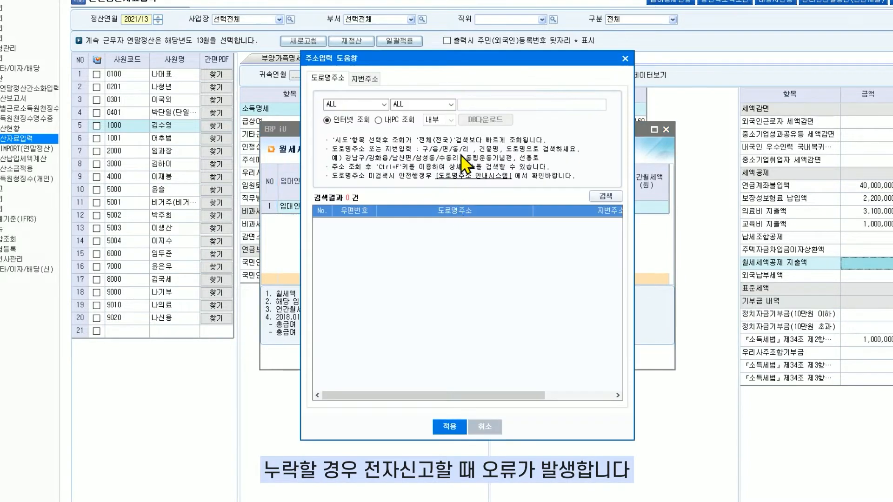
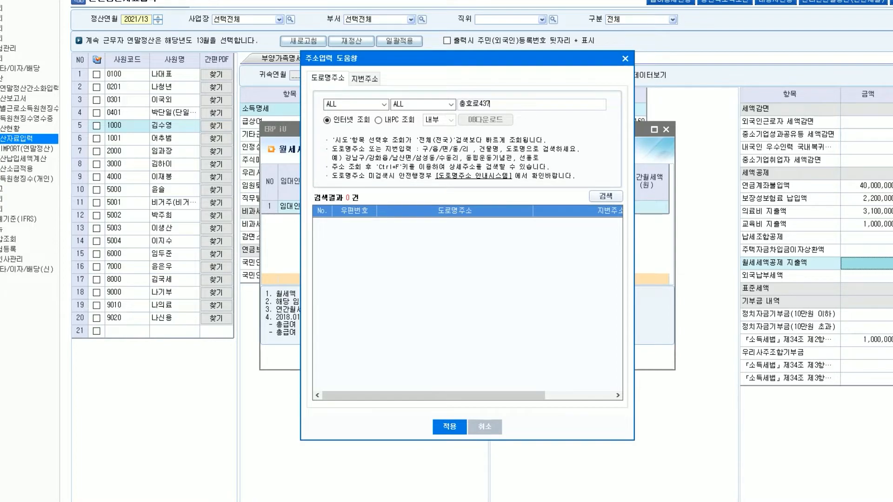
key(Return)
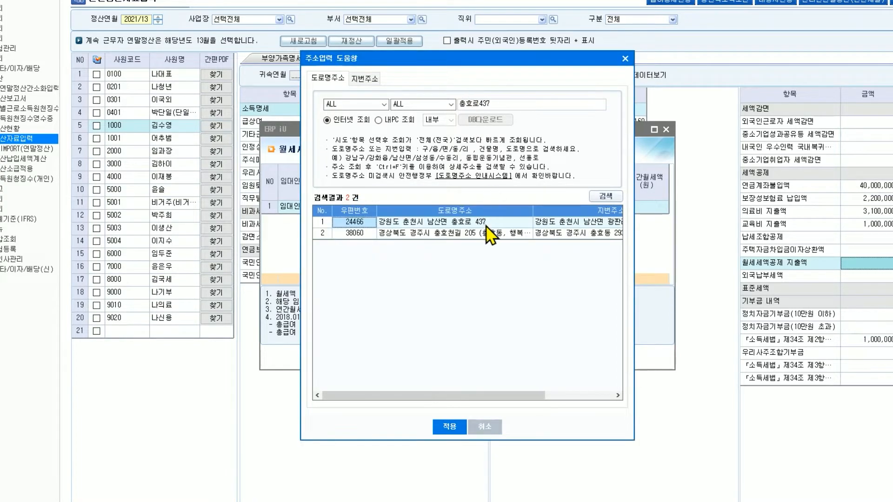
click(458, 430)
Set the lease period to 2021/01/01–2021/12/31 and the annual rent to 3,600,000, and confirm the rent deduction entry
click(552, 216)
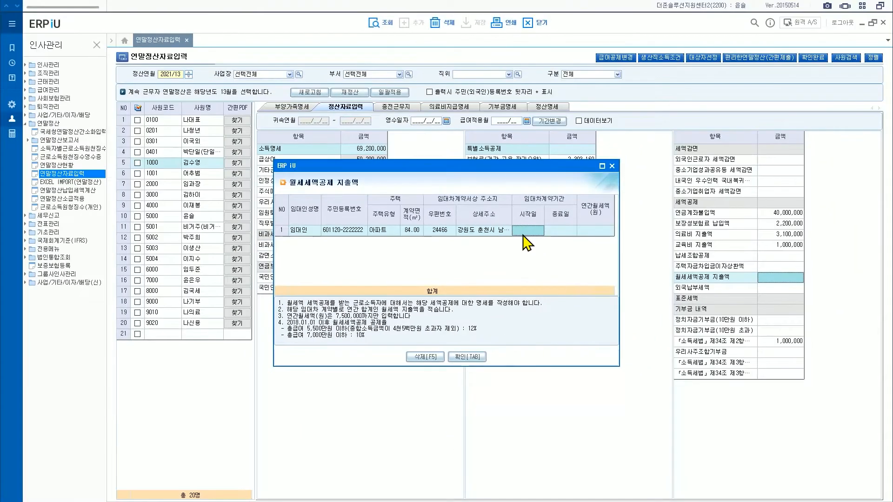
text(20210101)
key(Return)
text(2021/12/3)
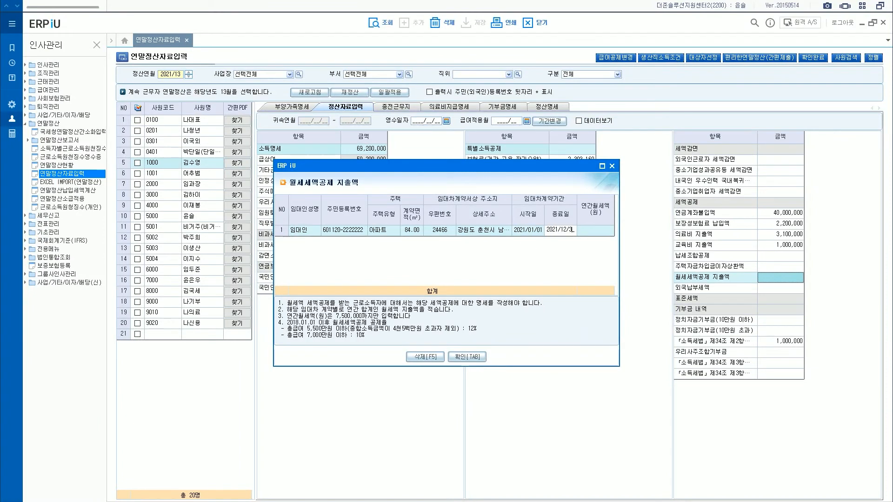
text(1)
key(Return)
text(3,)
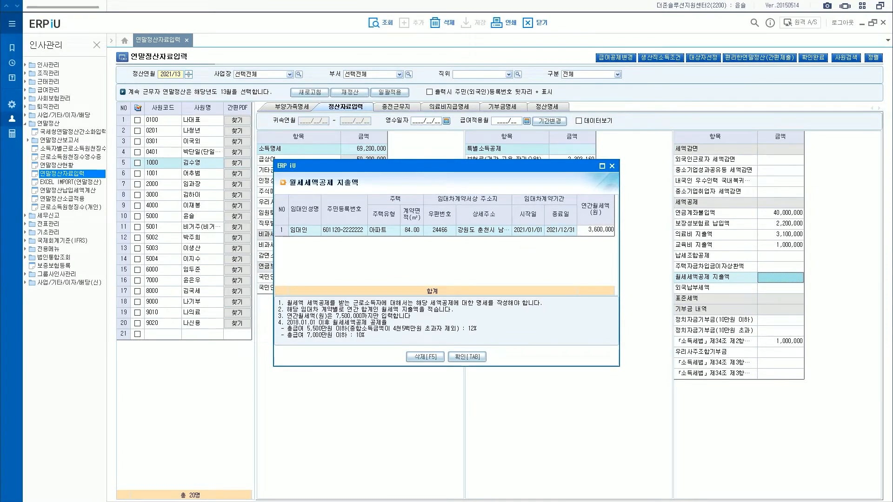
text(600,000)
key(Return)
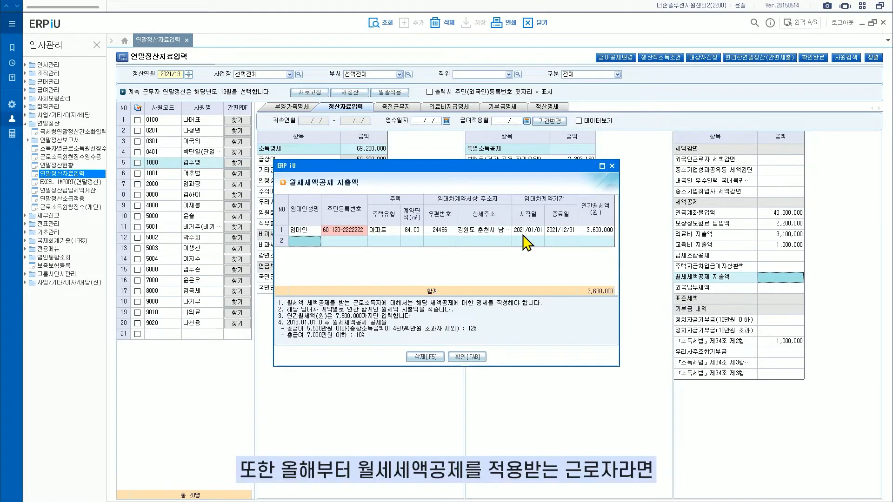
click(470, 357)
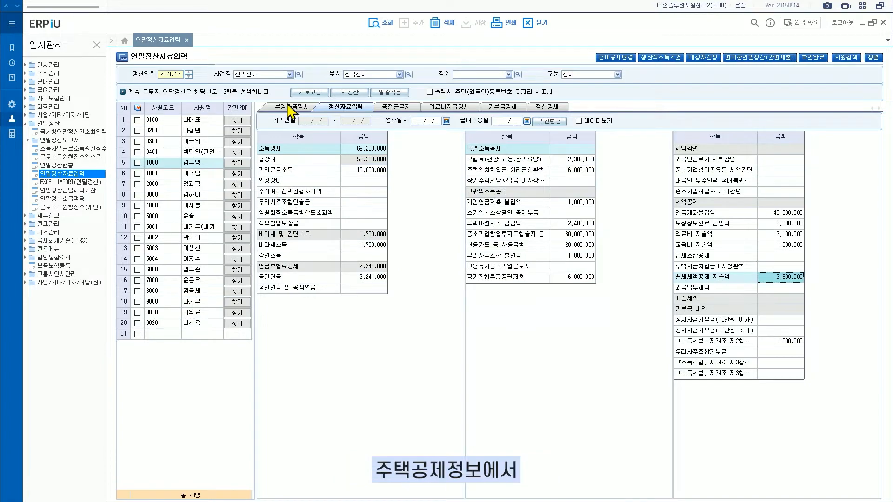
In the employee's 주택공제정보 under 부양가족명세, set 무주택자해당여부 to 해당
click(291, 111)
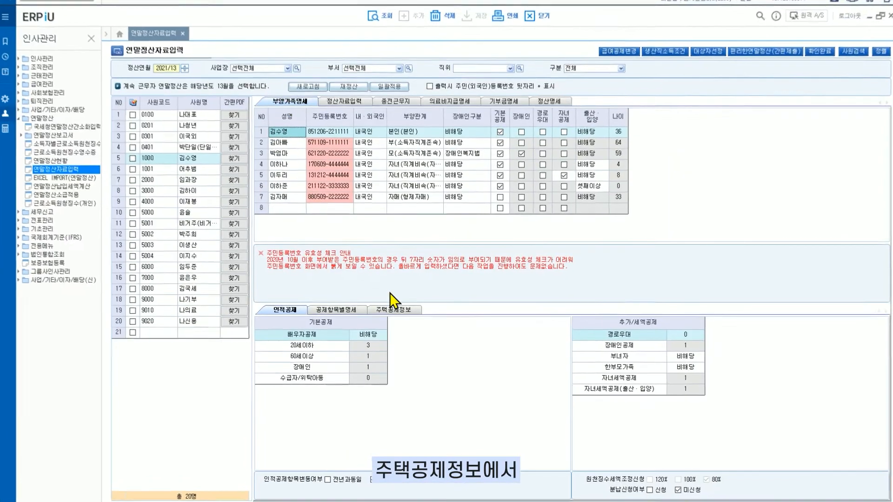
click(394, 311)
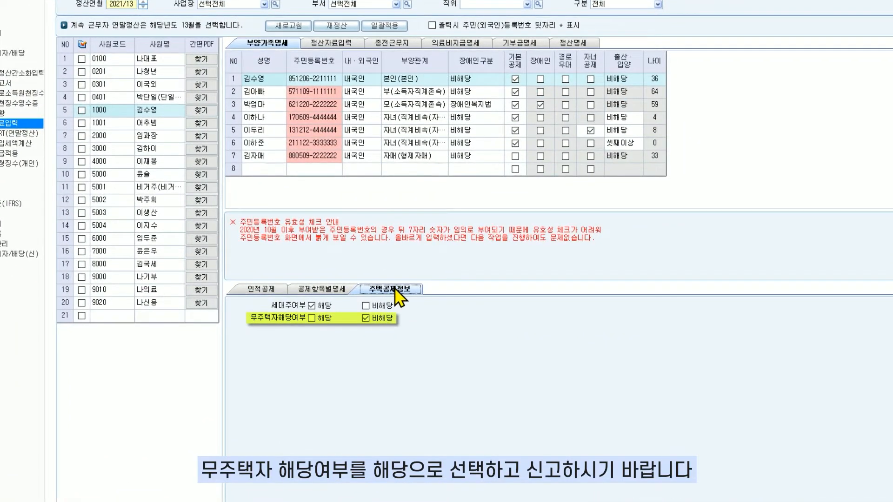
click(312, 318)
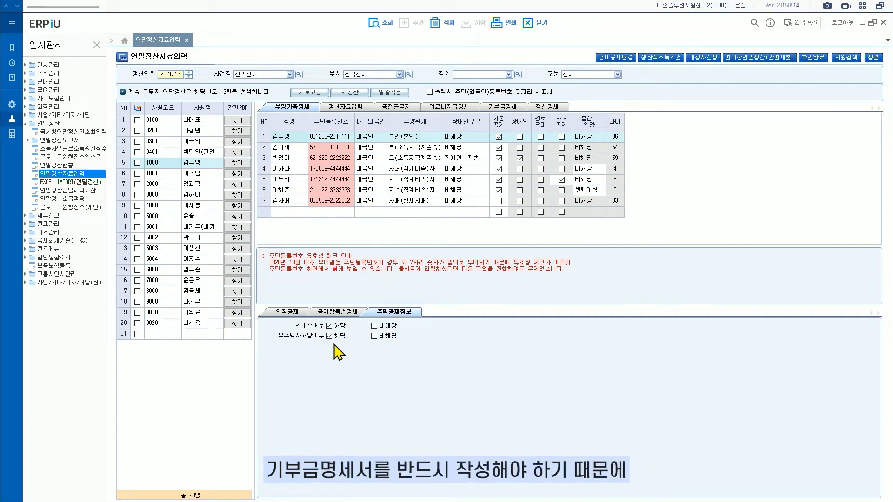
View the donation statement (기부금명세) of the employee in row 10
click(505, 107)
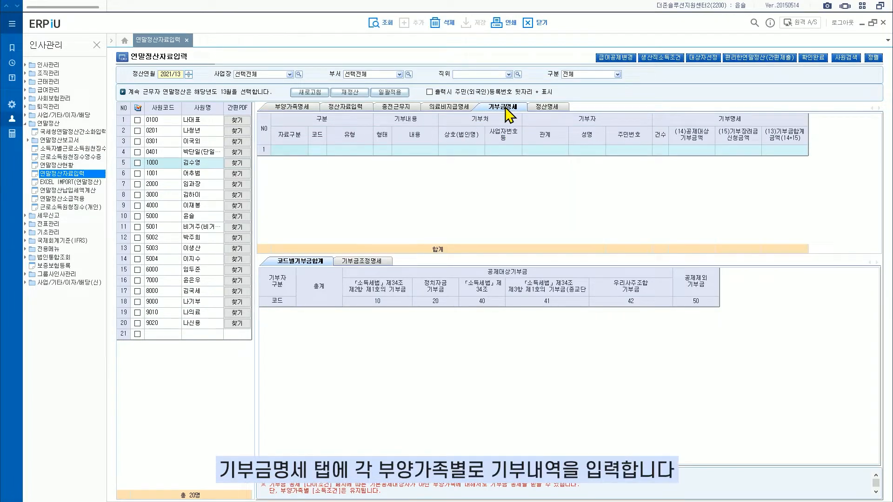
click(212, 217)
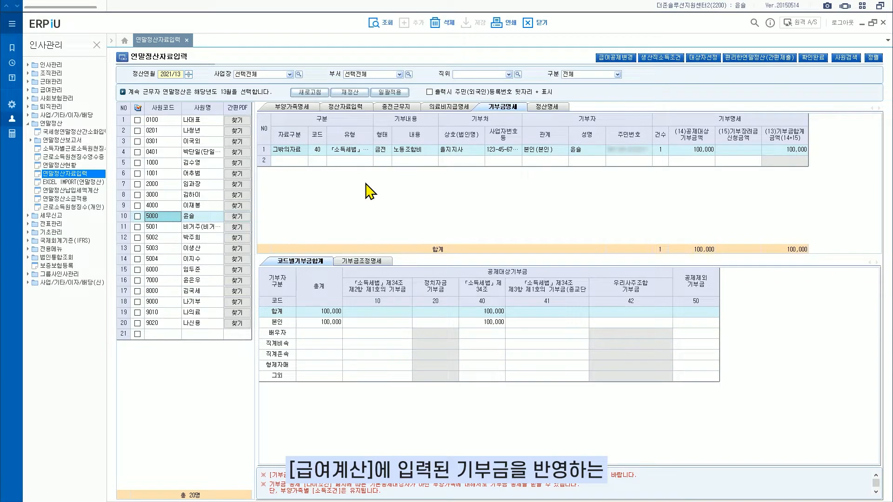
In 계산식등록, query the 공제 items for 2021/12 and check the 공제구분 options of 기부금(법정)
click(29, 90)
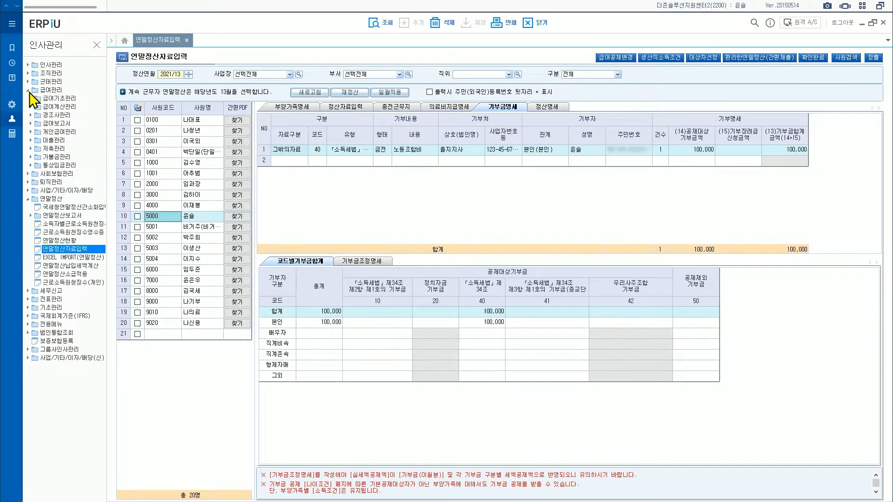
click(52, 115)
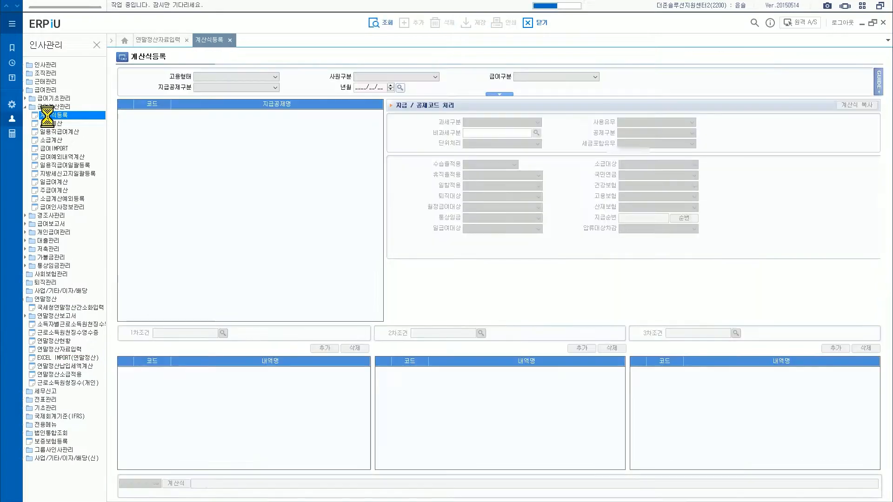
click(378, 88)
text(202112)
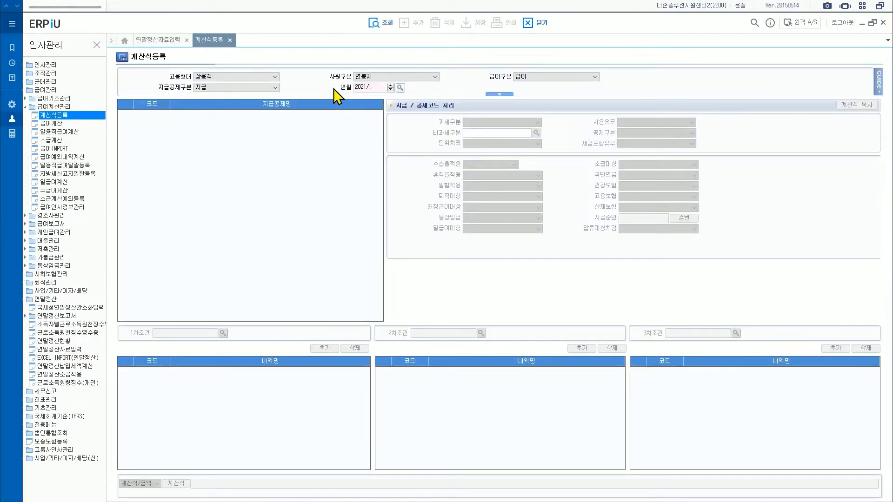
click(274, 89)
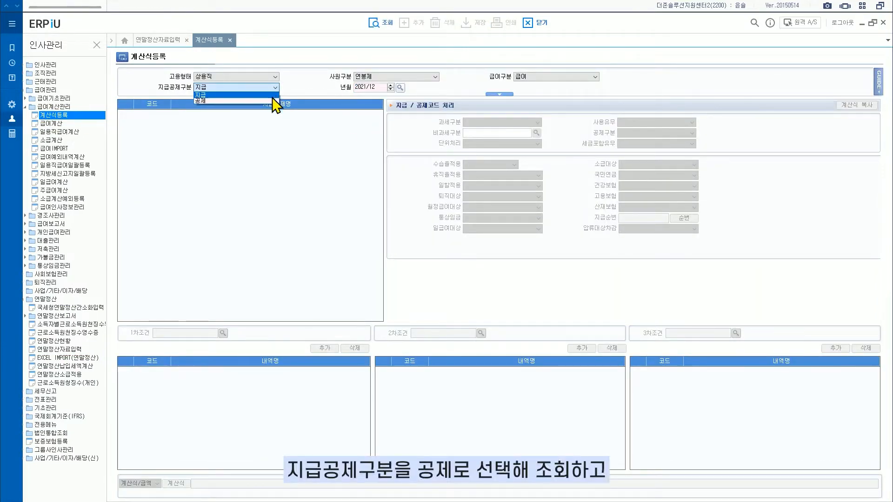
click(272, 95)
click(379, 27)
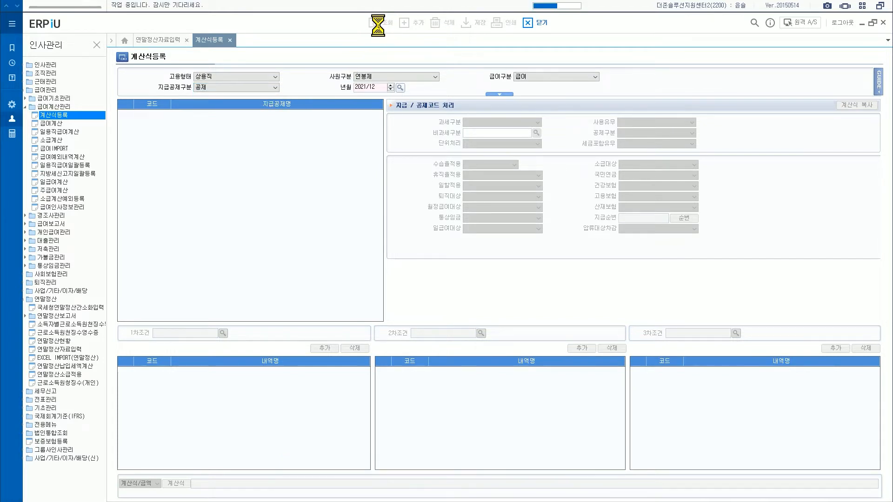
click(249, 179)
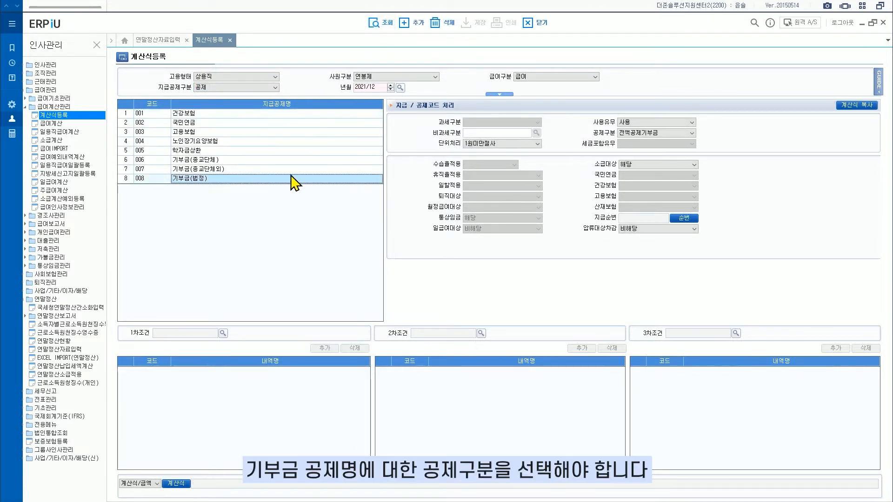
click(693, 134)
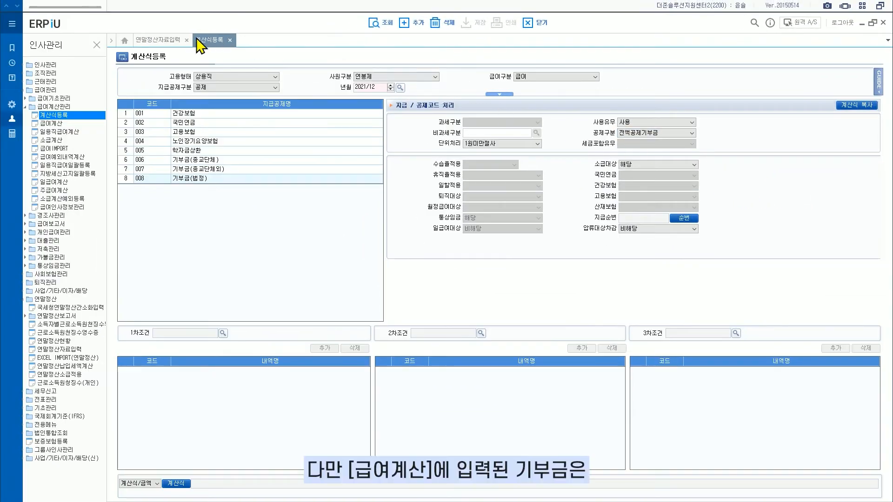
Back in 연말정산자료입력, start a donation record for the employee in row 18 with 자료구분 set to 국세청자료
click(135, 41)
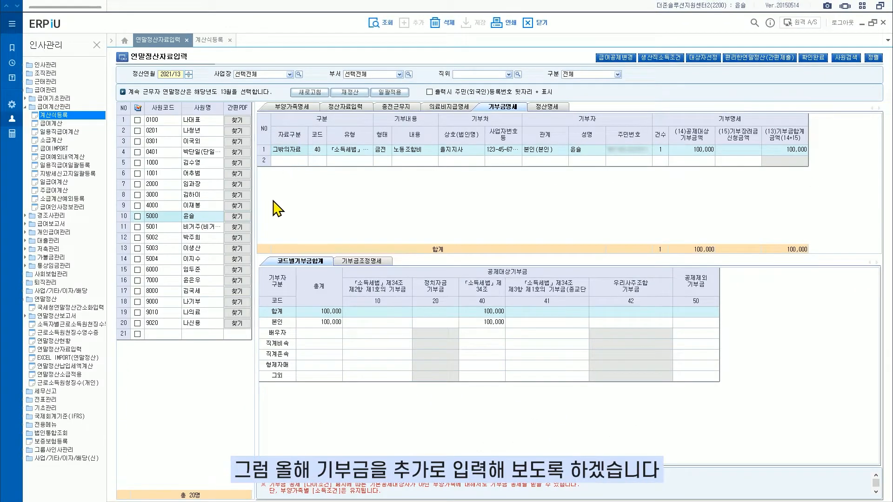
click(216, 304)
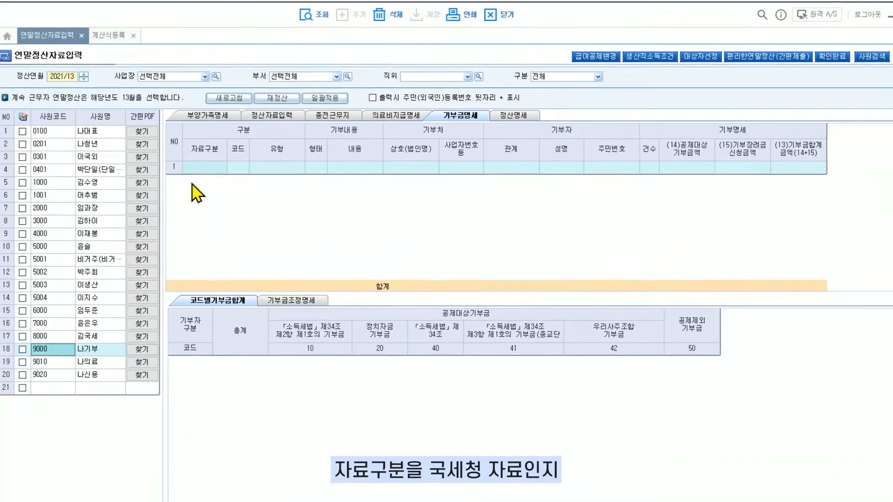
click(286, 151)
click(199, 169)
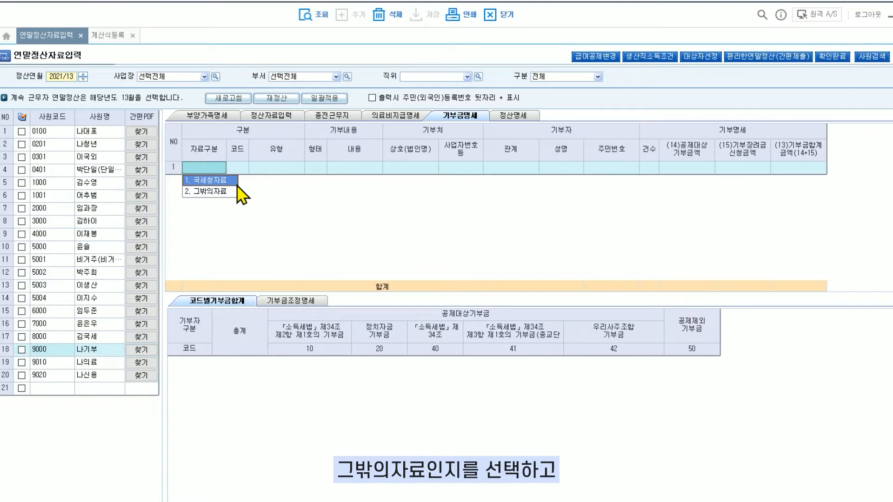
click(231, 180)
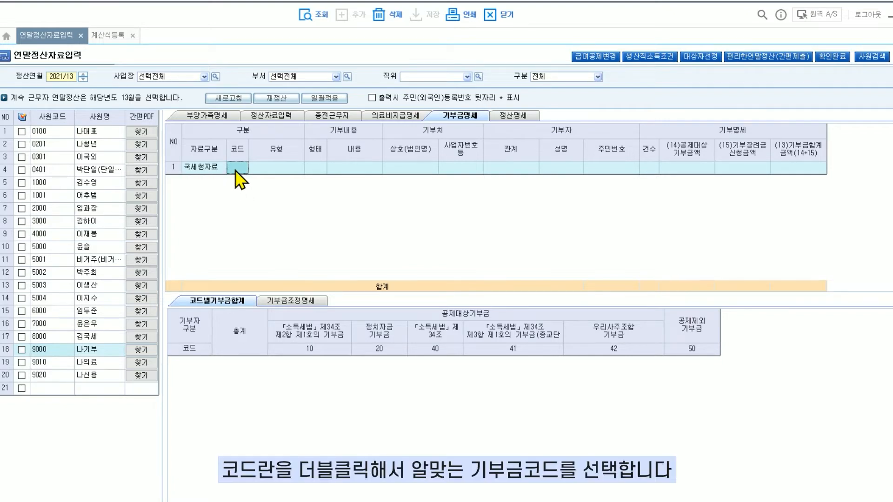
Set the code of the first donation record to 20 정치자금기부금, widening the name column in the code list to read the options
double_click(236, 169)
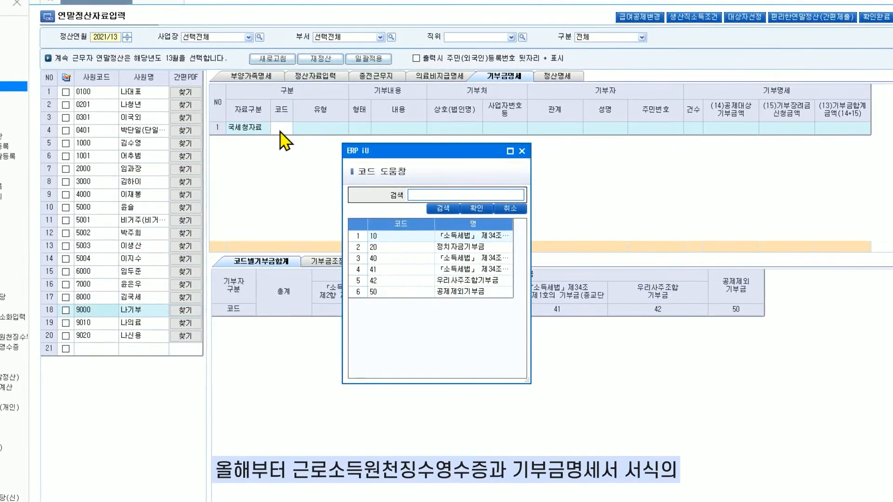
drag(368, 222, 360, 221)
drag(426, 228, 377, 234)
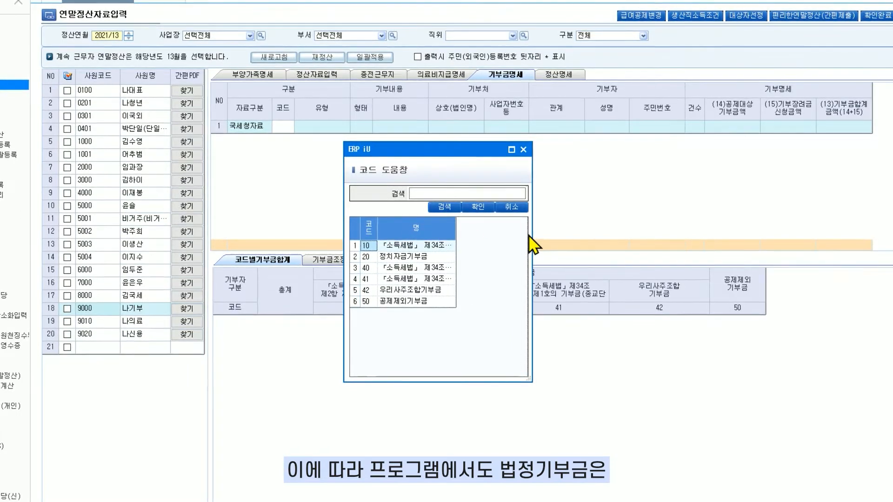
drag(529, 236, 530, 236)
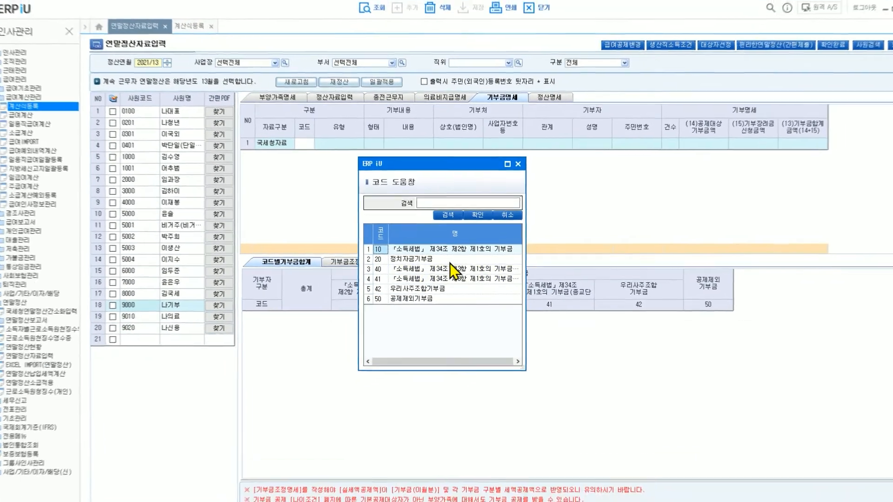
click(438, 260)
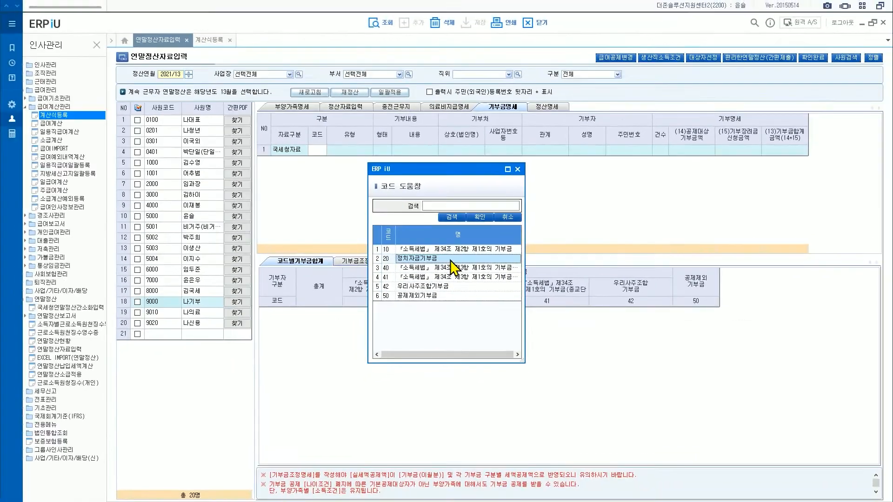
click(479, 218)
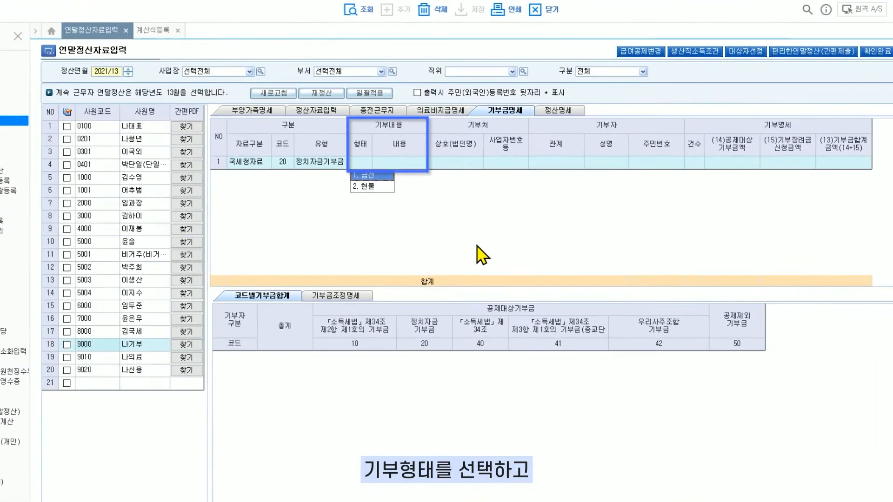
Set the first donation record's 형태 to 금전 and its donor relation (관계) to 본인(본인)
click(380, 177)
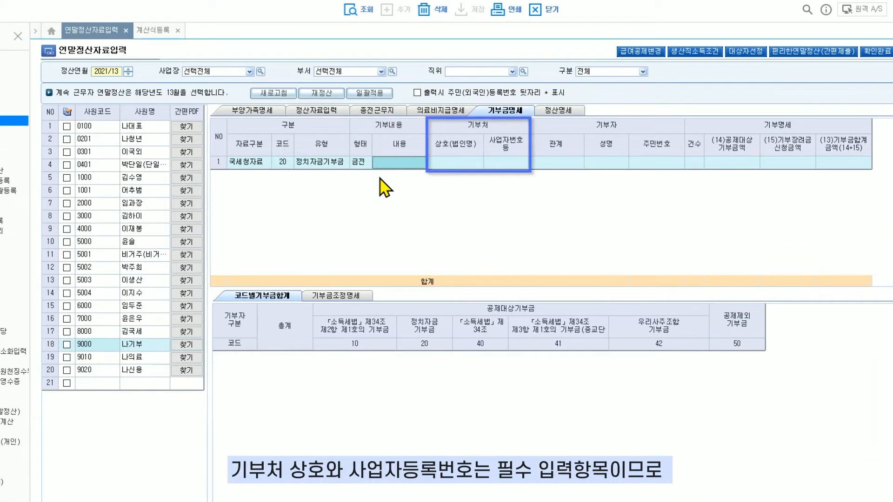
click(468, 165)
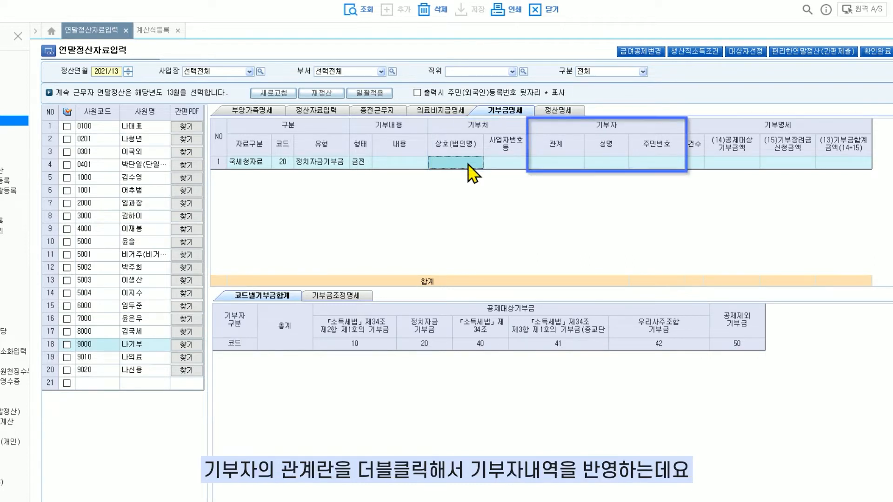
double_click(549, 164)
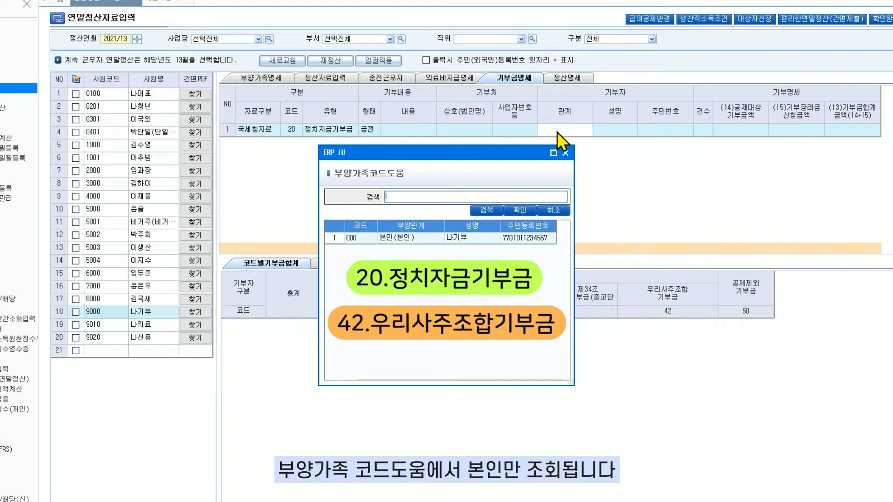
click(468, 238)
click(516, 212)
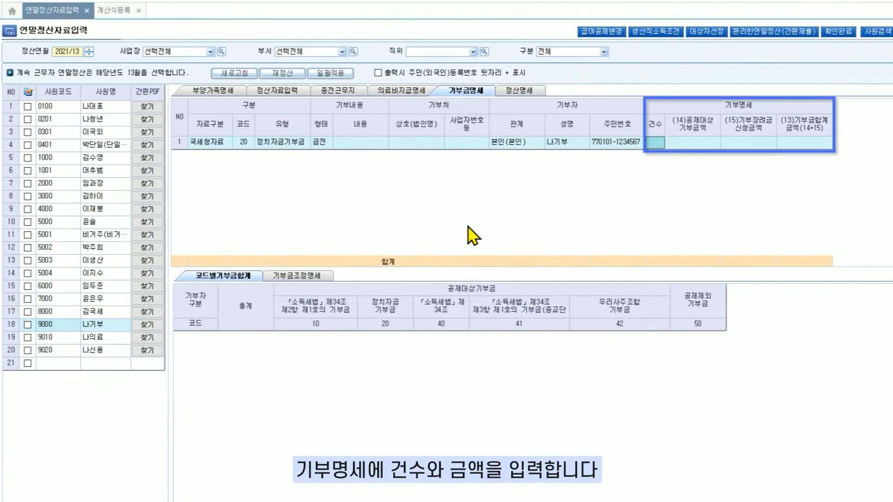
Enter 건수 2 and (14)공제대상 기부금액 600,000 for the first donation record
text(2)
key(Return)
text(6000000)
key(Return)
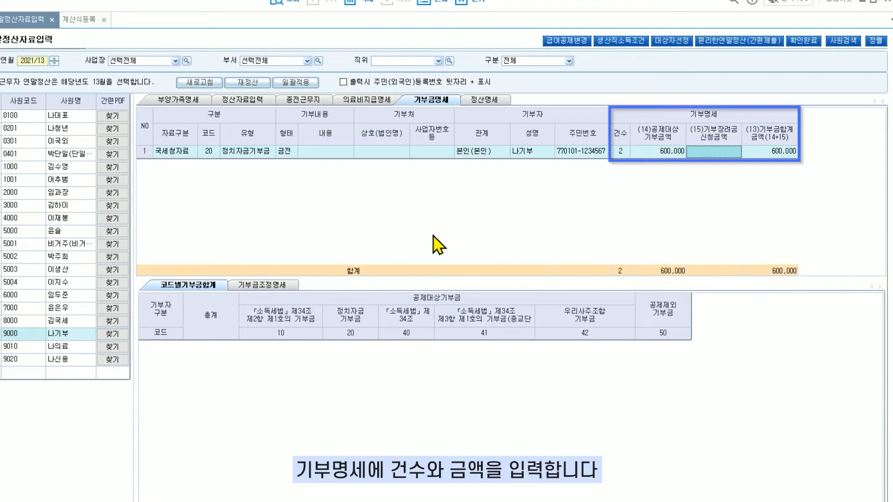
key(Return)
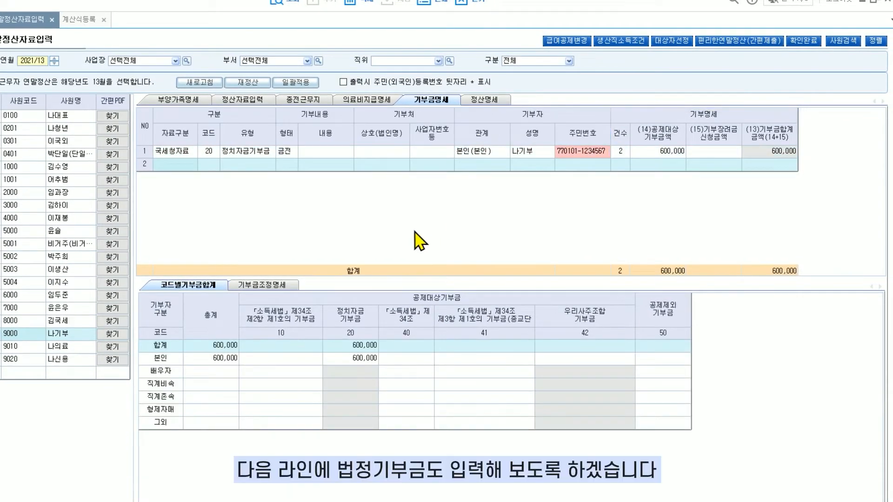
Start a second donation record with 자료구분 국세청자료, code 10 and 형태 금전
click(192, 165)
click(197, 172)
double_click(203, 169)
click(386, 262)
click(401, 233)
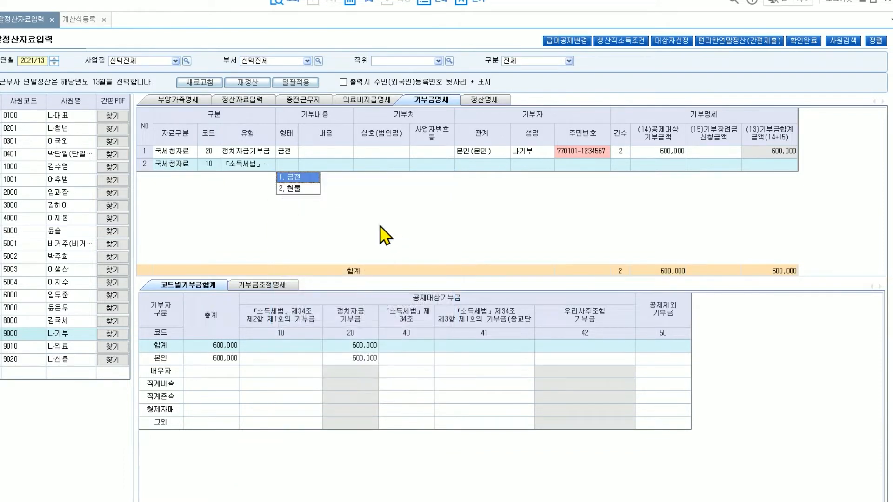
click(309, 179)
Enter 기쁨대학교 as the recipient (상호) of the second donation record and fill in its business registration number
click(378, 166)
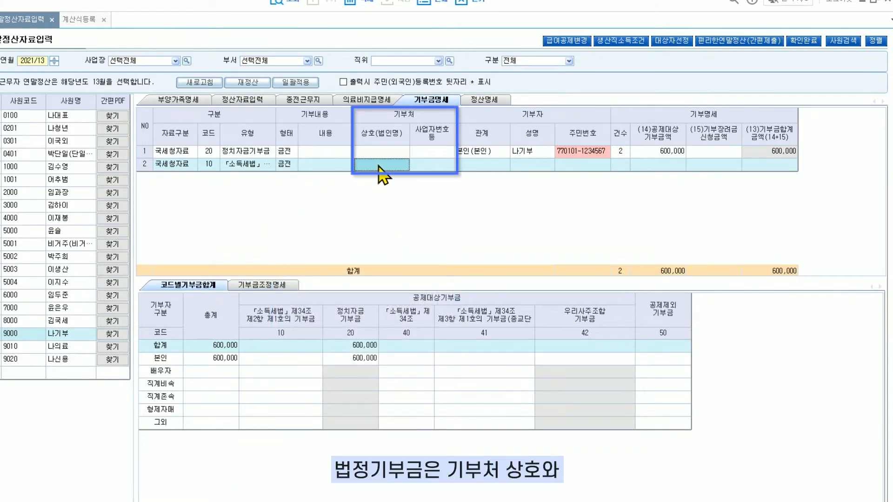
text(기쁨대학교)
key(Return)
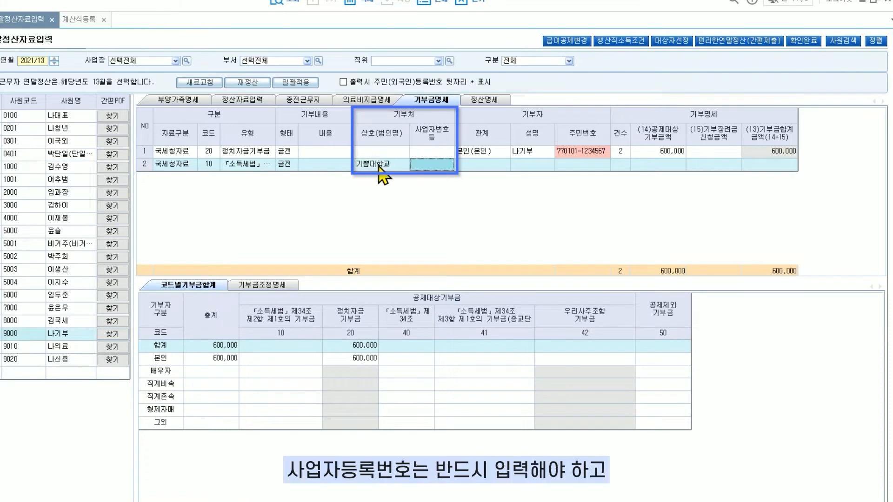
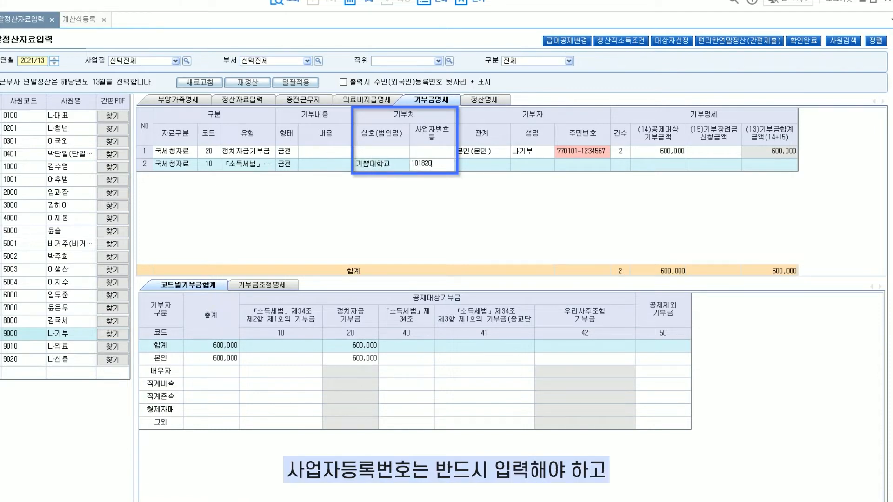
key(Return)
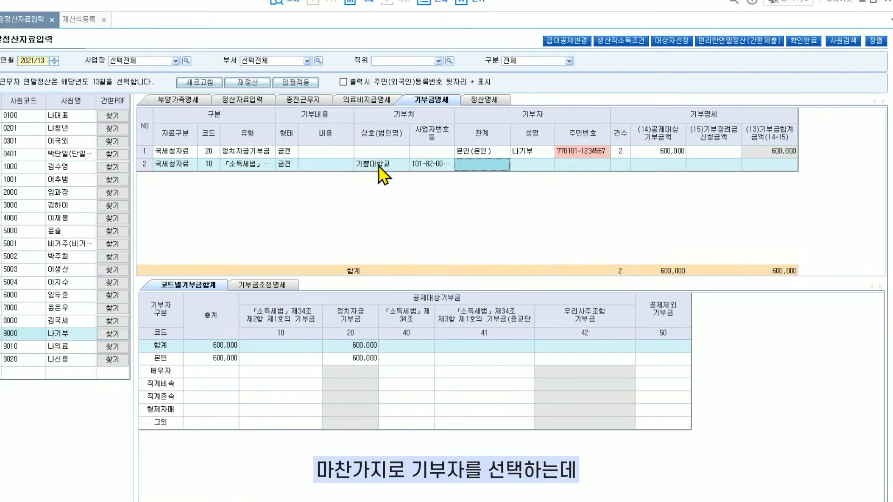
Set the second record's donor to 본인(본인), with 건수 1 and (14)공제대상 기부금액 15,000,000
double_click(481, 167)
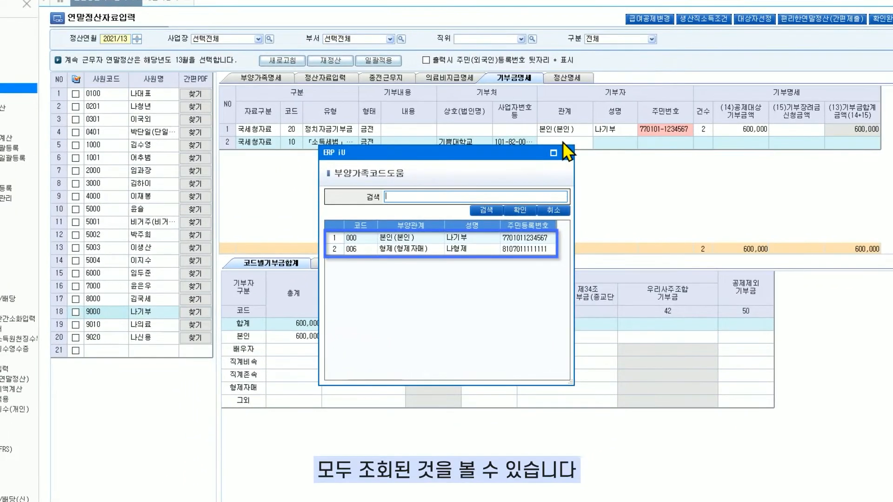
click(520, 210)
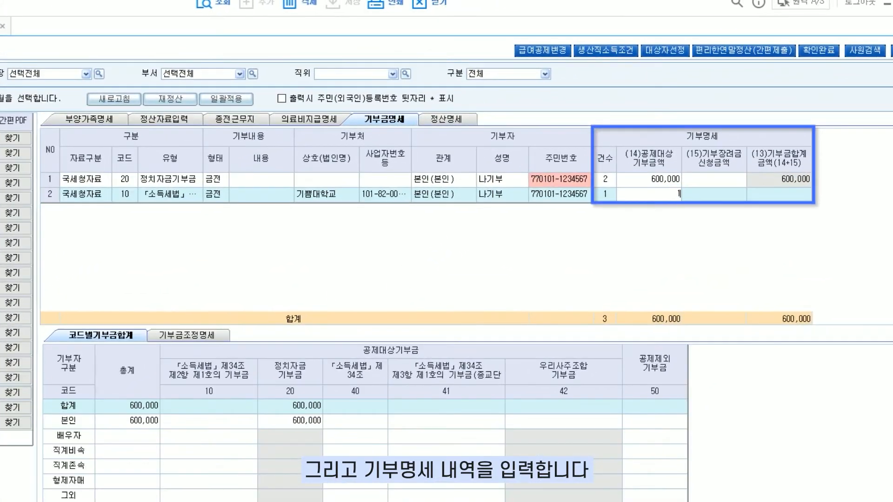
text(15000000)
key(Return)
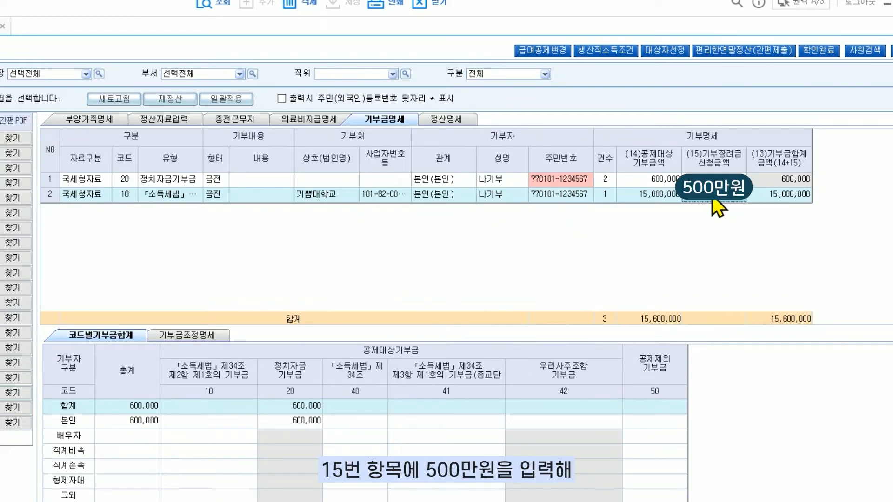
Try 5,000,000 as the second record's (15)기부장려금 신청금액, and clear that amount again
text(5000000)
key(Return)
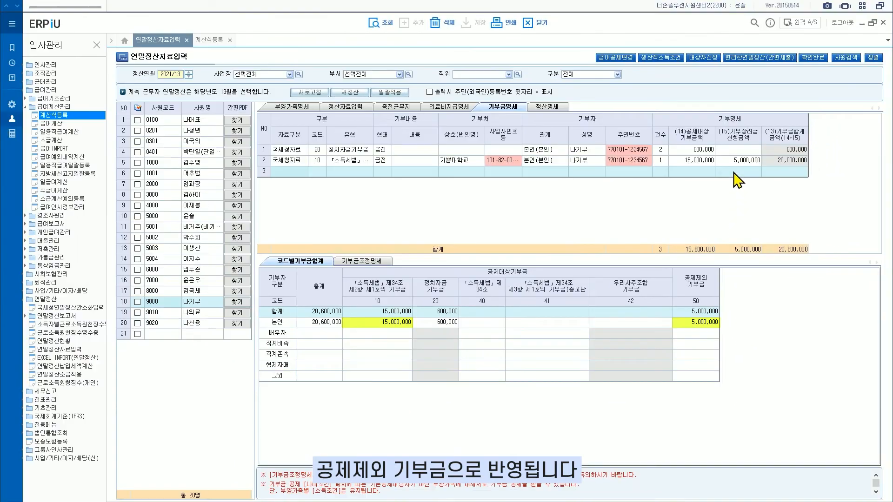
click(733, 163)
key(Delete)
Start a third donation record with 자료구분 국세청자료, code 41 and 형태 금전
click(300, 171)
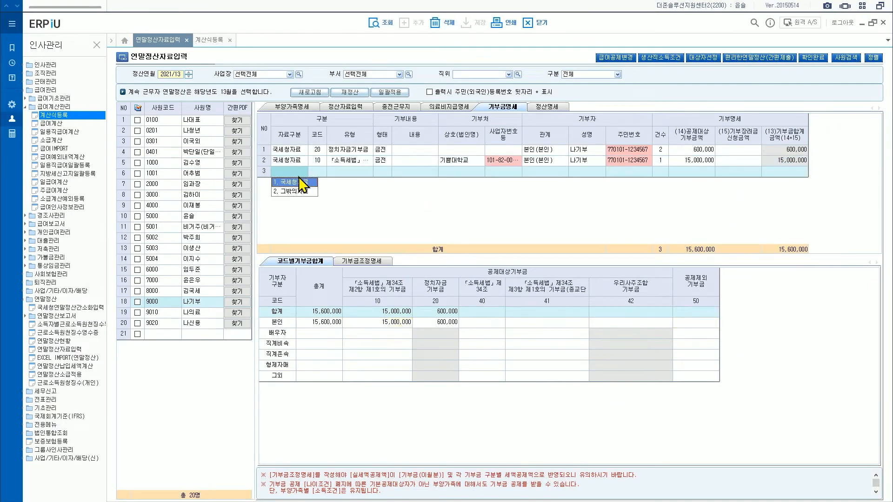
click(298, 182)
click(315, 171)
click(416, 268)
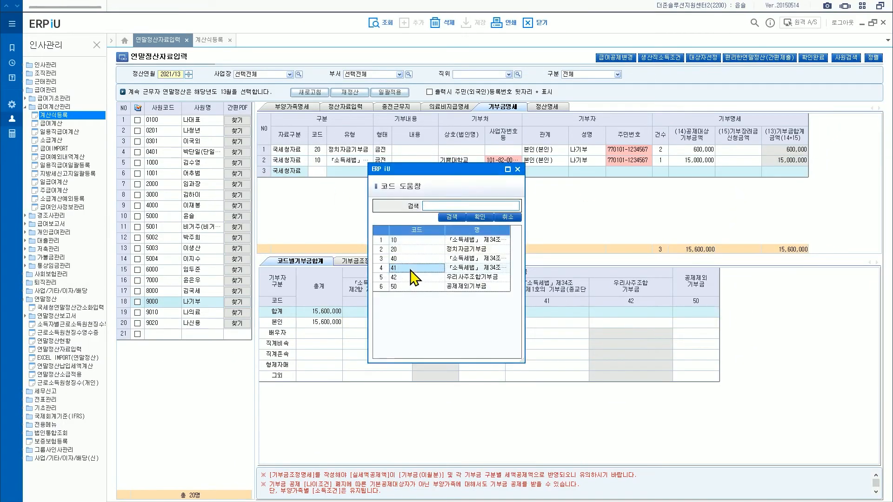
click(480, 217)
Enter 왕왕사 as the recipient (상호) of the third donation record and fill in its business registration number
click(463, 172)
text(왕왕사)
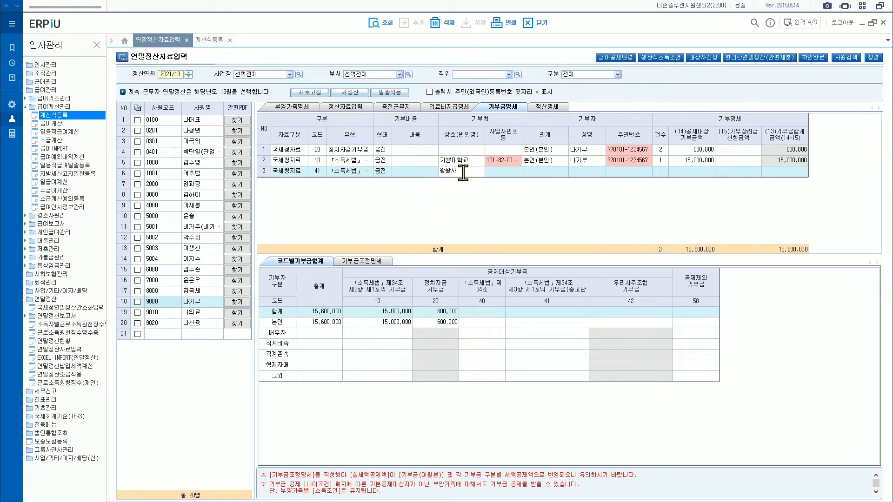
key(Return)
key(Return)
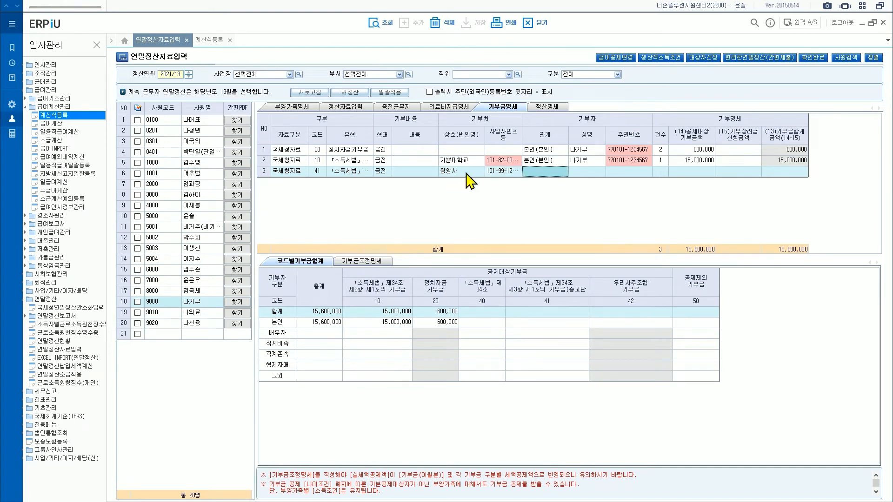
Set the third record's donor to 본인(본인), with 건수 1 and (14)공제대상 기부금액 7,000,000
click(526, 171)
click(471, 240)
click(505, 218)
text(1)
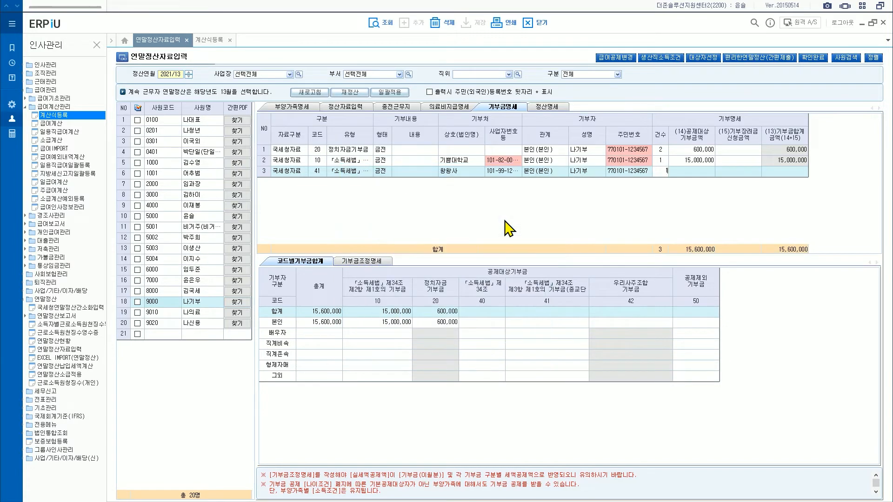
key(Return)
text(7000000)
key(Return)
key(Return)
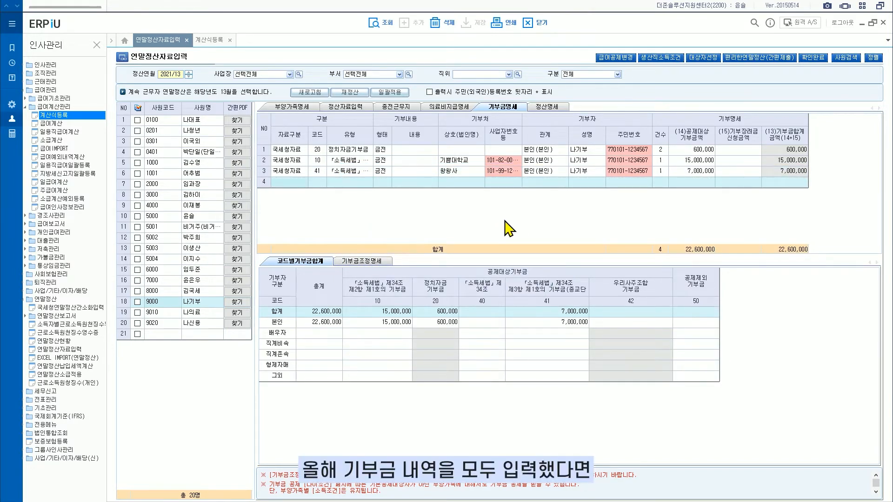
For the employee in row 18, fill 기부금조정명세 from the donation records, including 전년도 이월 기부금, and calculate the deduction amounts
click(384, 262)
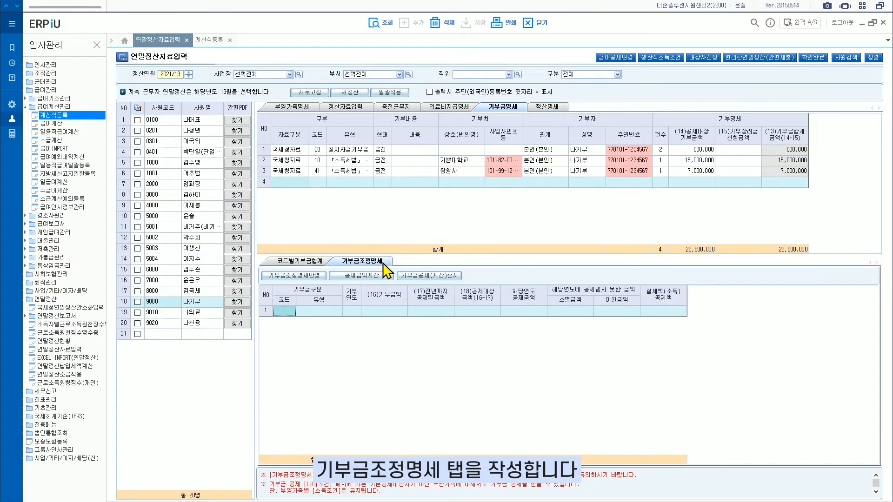
click(138, 302)
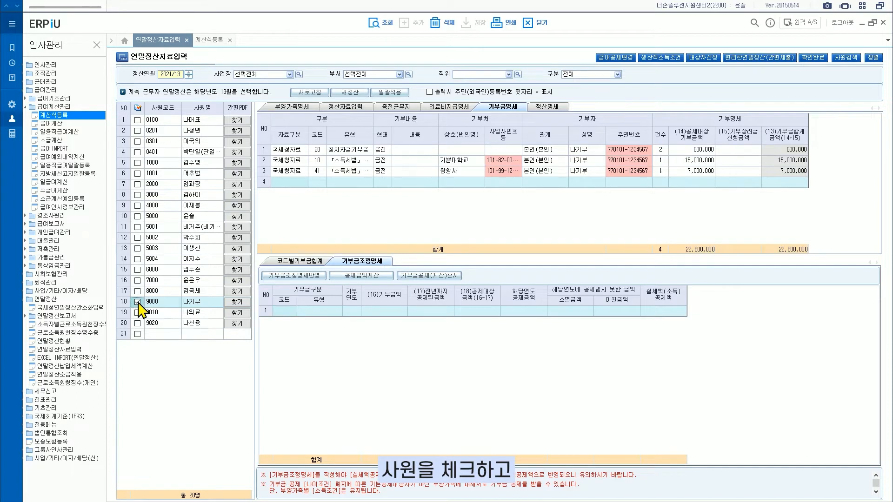
click(294, 277)
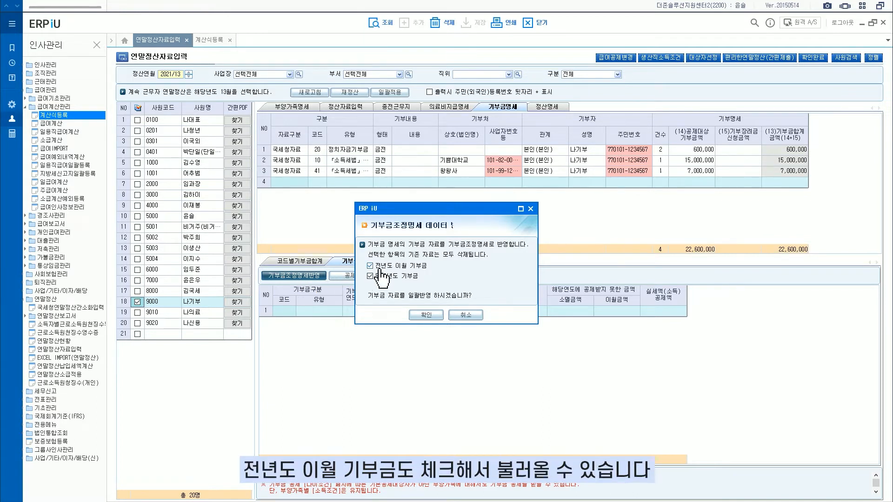
click(417, 315)
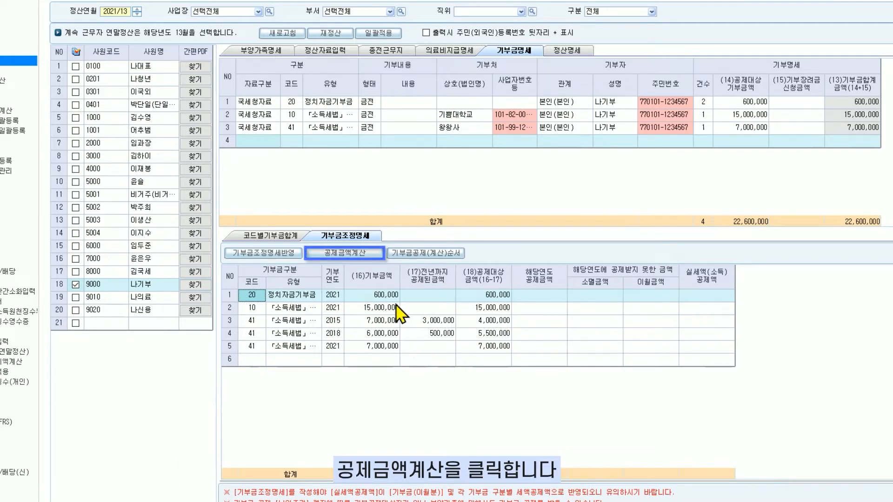
click(369, 255)
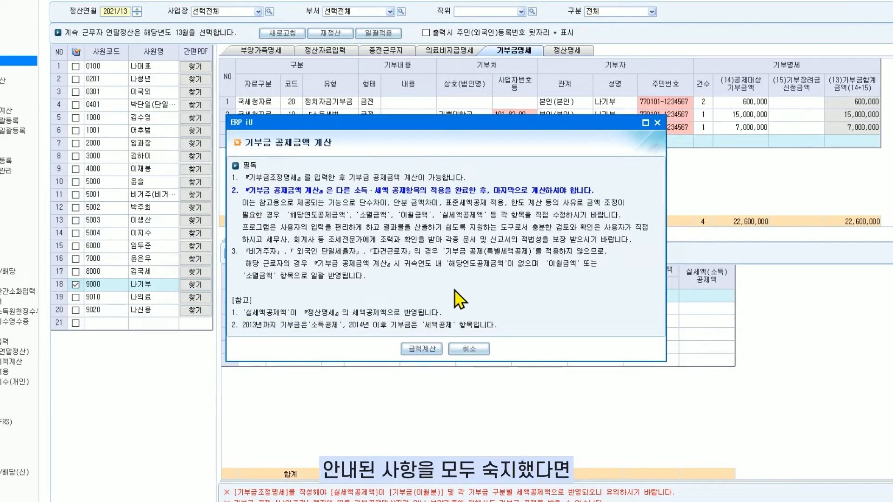
click(422, 349)
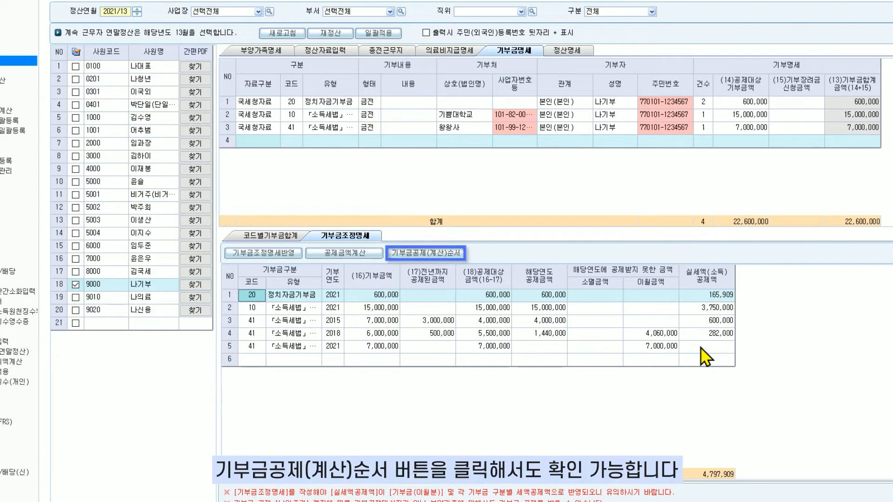
View the donation deduction order (기부금공제(계산)순서) and check the employee's settlement statement (정산명세)
click(443, 253)
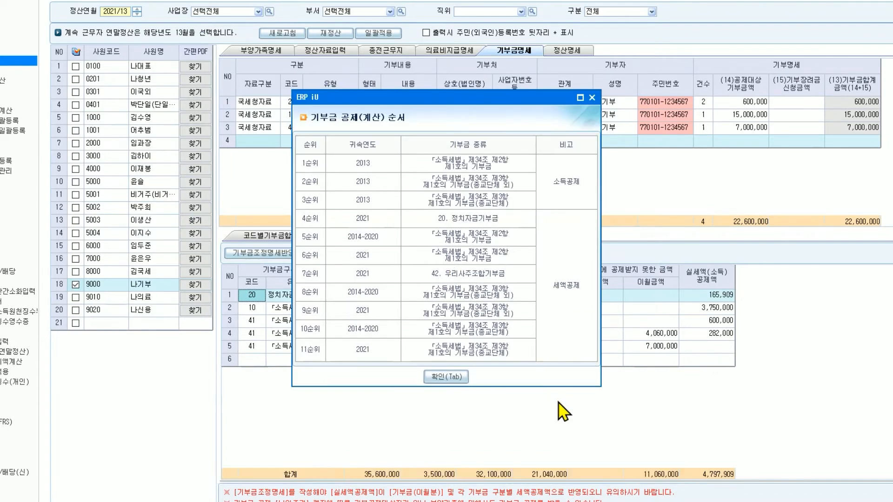
click(452, 378)
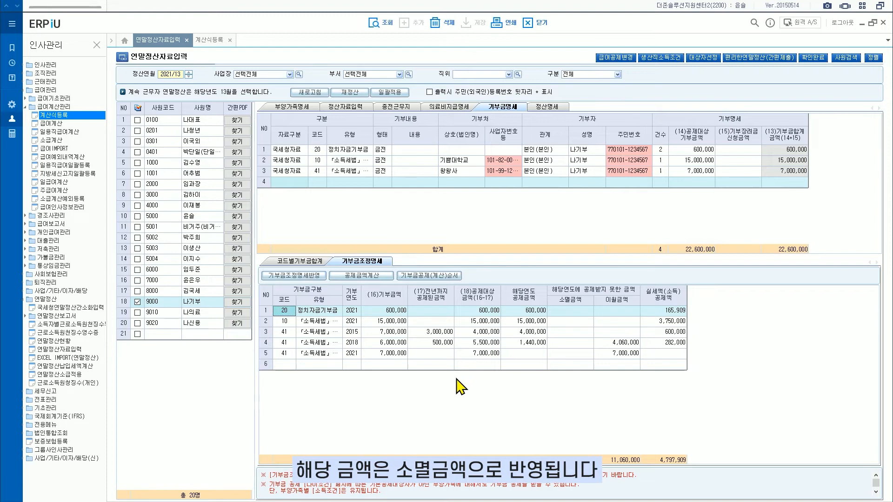
click(543, 106)
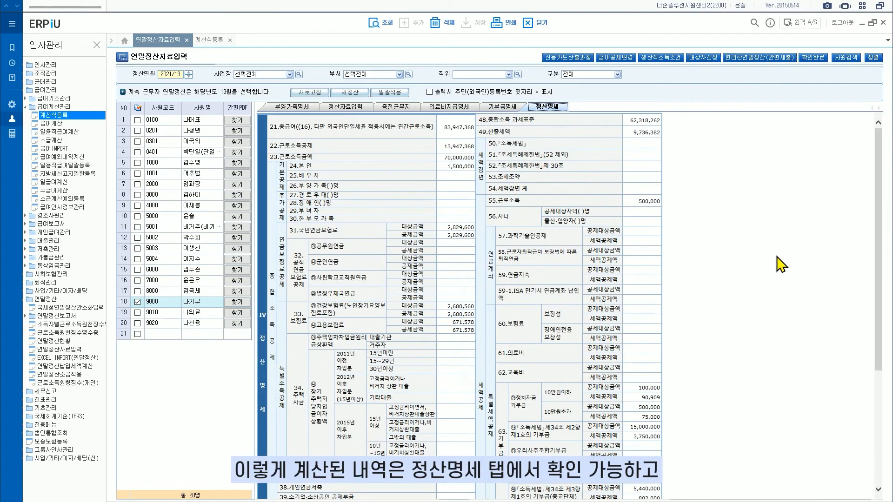
Check the donation credit items in the row 18 employee's settlement statement and unmark that employee in the list
scroll(880, 316, down, 3)
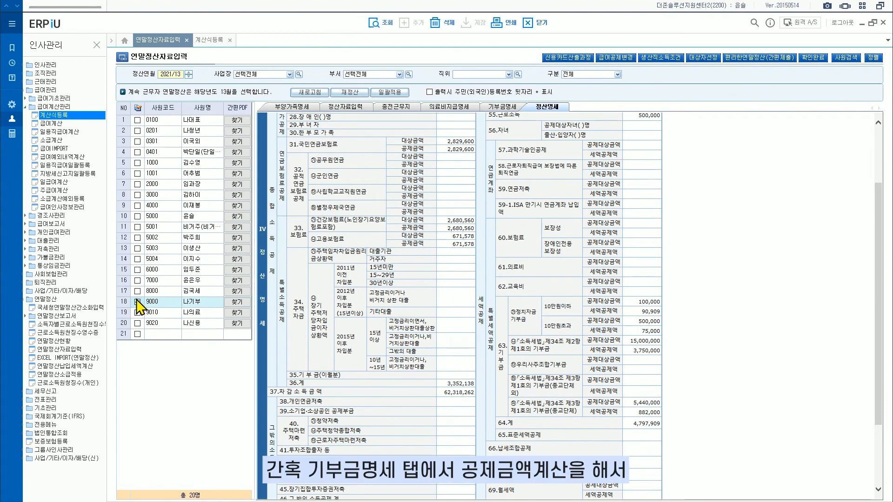
click(137, 302)
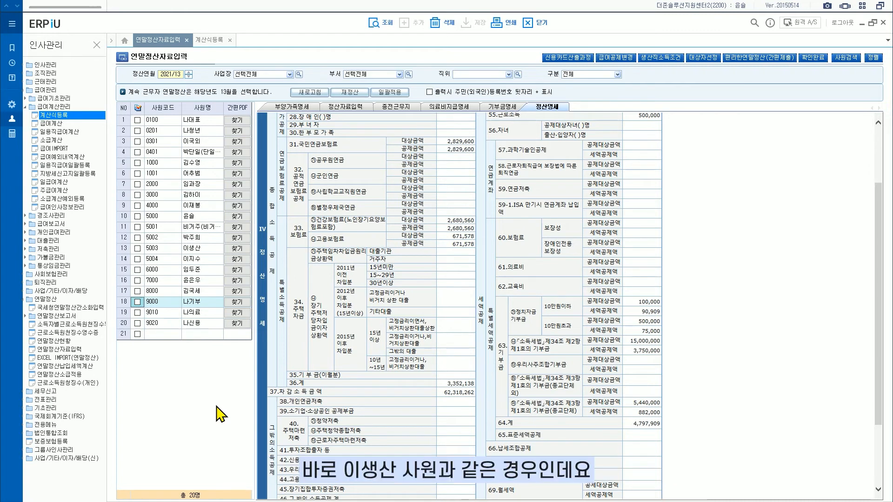
Compare the row 13 employee's 기부금조정명세 with the 기부금 items in the same employee's 정산명세
click(207, 251)
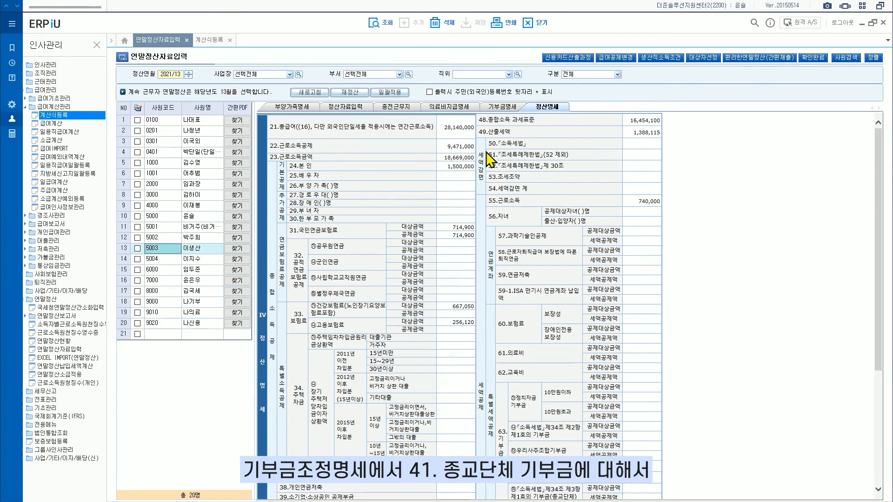
click(502, 107)
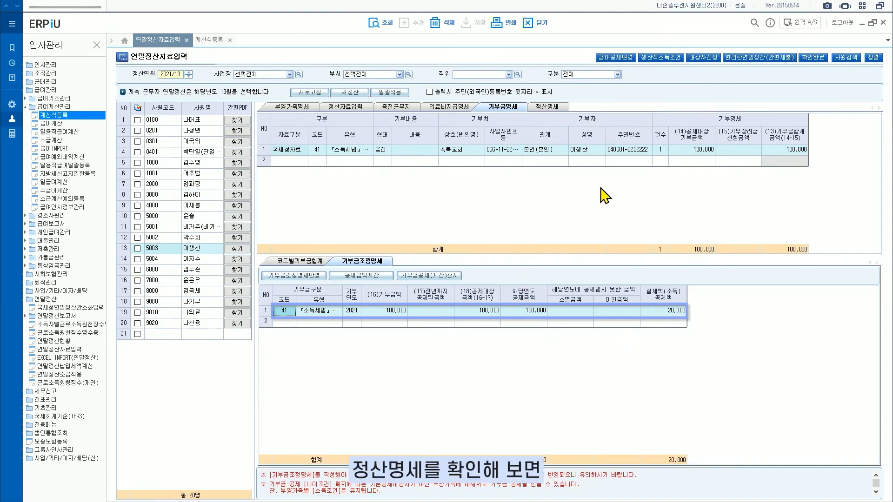
click(554, 108)
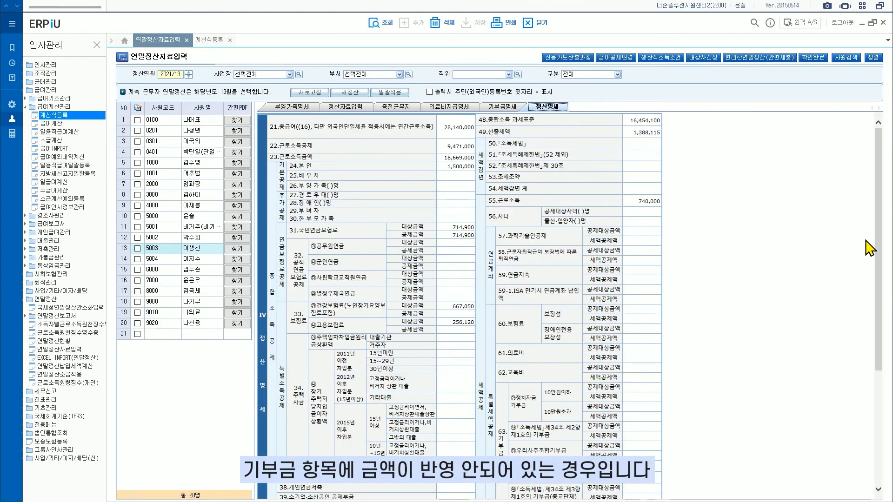
drag(880, 256, 881, 307)
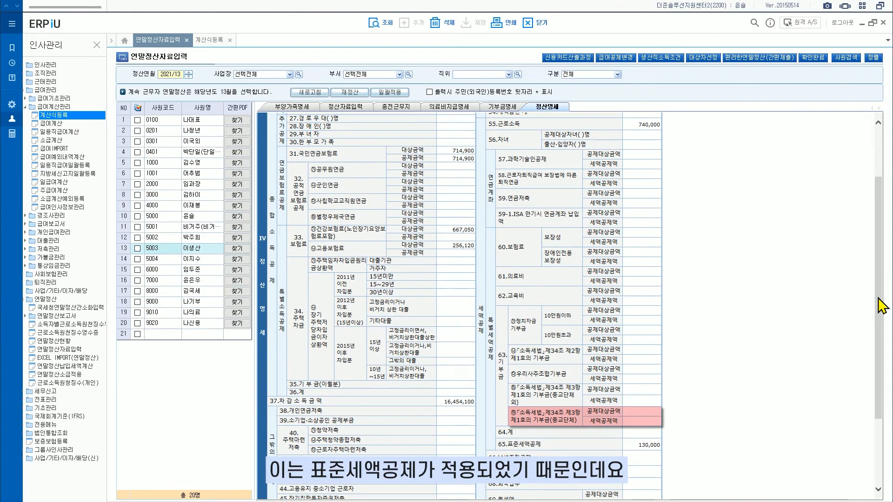
View the 표준세액공제계산 comparison behind the row 13 employee's 표준세액 amount in the settlement data
click(355, 109)
double_click(778, 300)
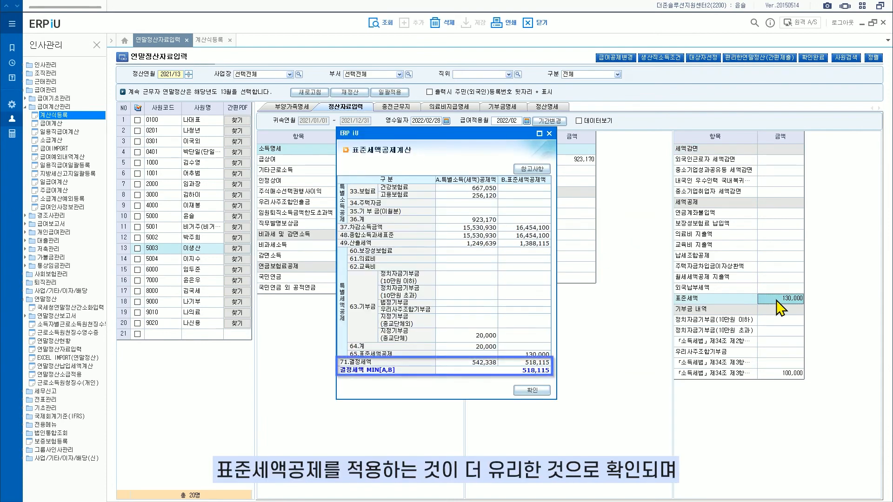
click(531, 390)
Run 확인완료 for the row 13 employee and check the error list in the 마감 체크리스트
click(138, 248)
click(813, 57)
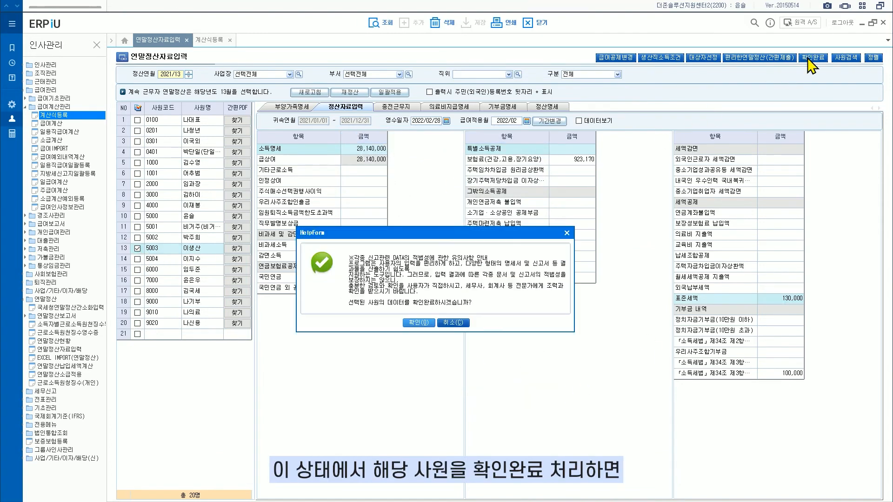
click(419, 326)
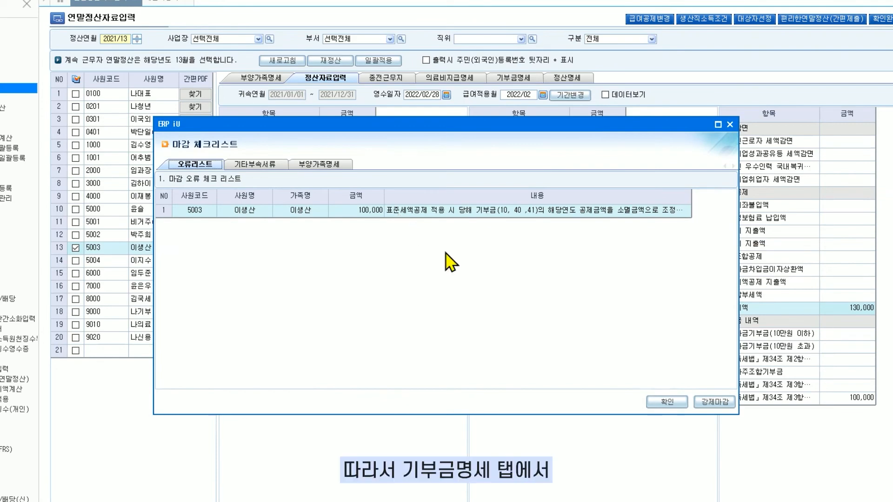
click(662, 403)
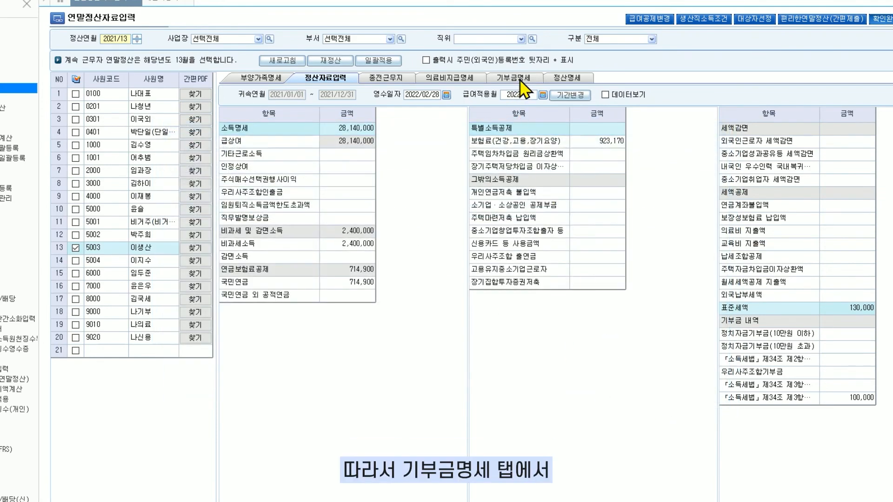
In the row 13 employee's 기부금조정명세, set 해당연도 공제금액 and 실세액(소득)공제액 of the code 41 donation to 0
click(516, 78)
click(549, 322)
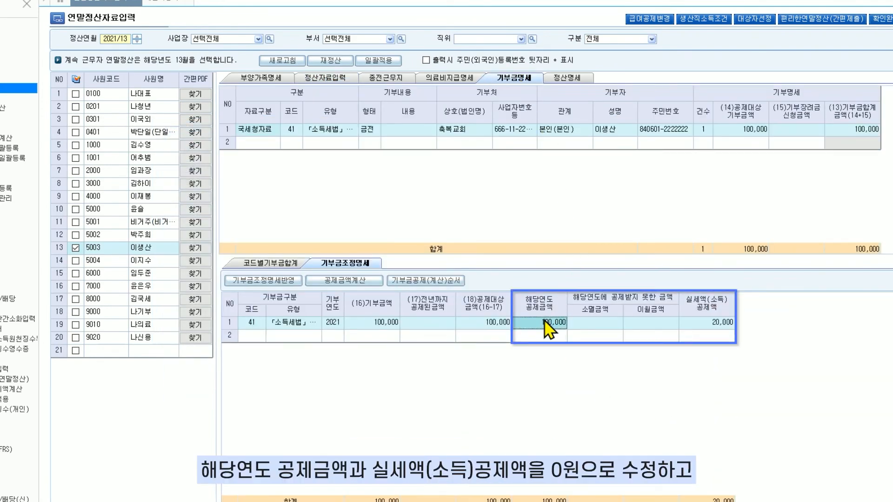
text(0)
key(Return)
click(694, 325)
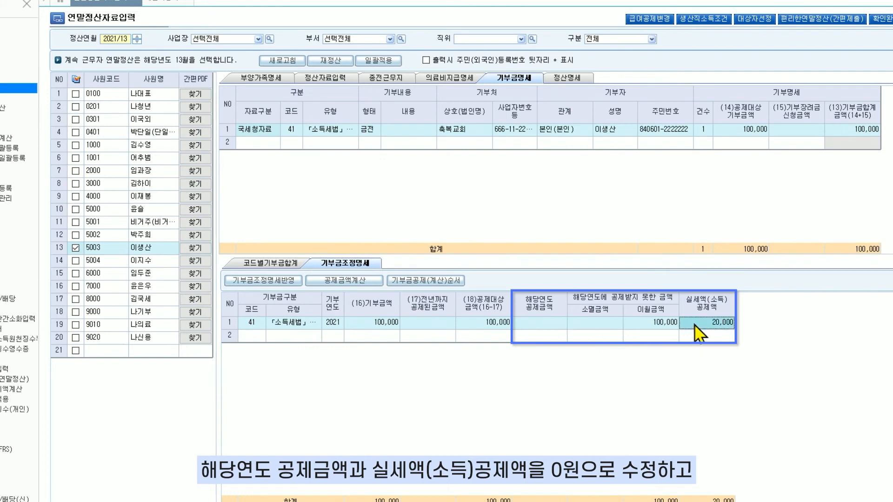
text(0)
key(Return)
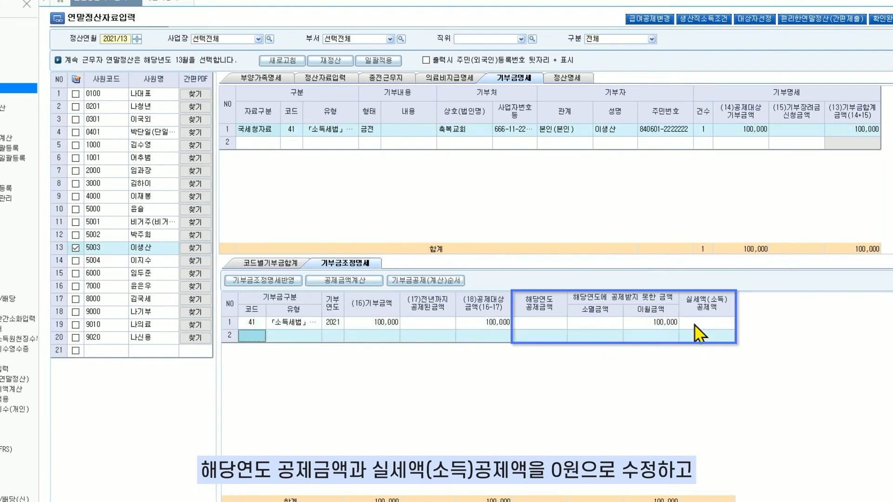
Set the code 41 donation's 이월금액 to 0 and its 소멸금액 to 100,000
click(668, 322)
text(0)
key(Return)
click(619, 325)
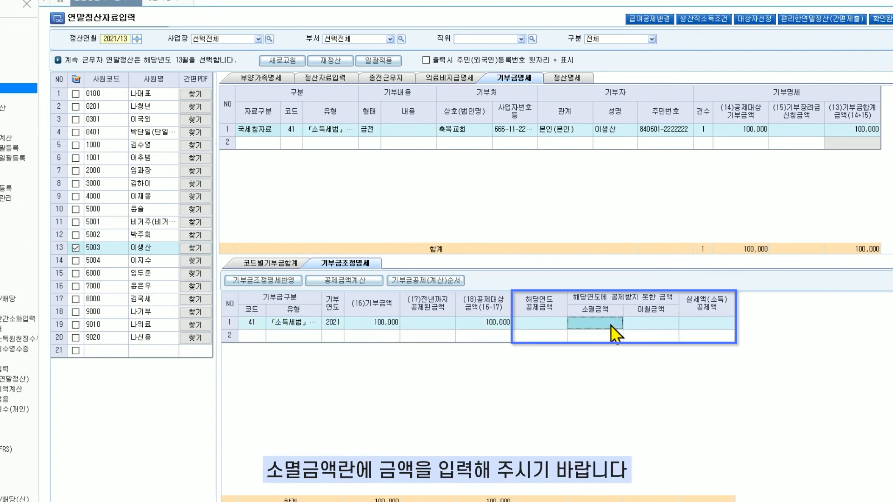
text(100000)
key(Return)
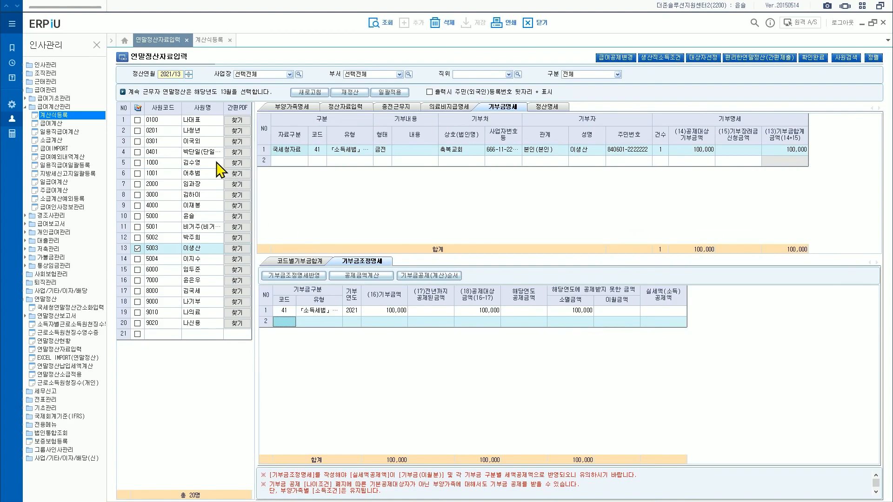
Check the row 5 employee's 정산명세 from 종합소득 과세표준 and 산출세액 down to 결정세액
click(167, 145)
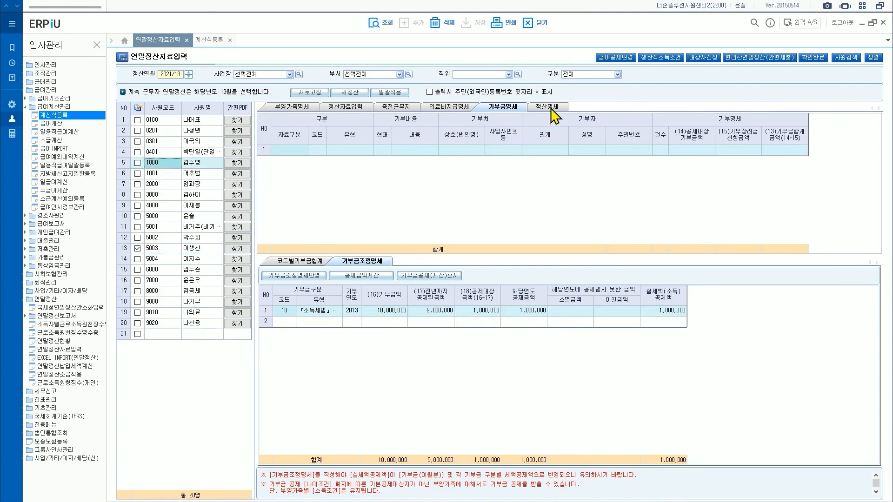
click(549, 108)
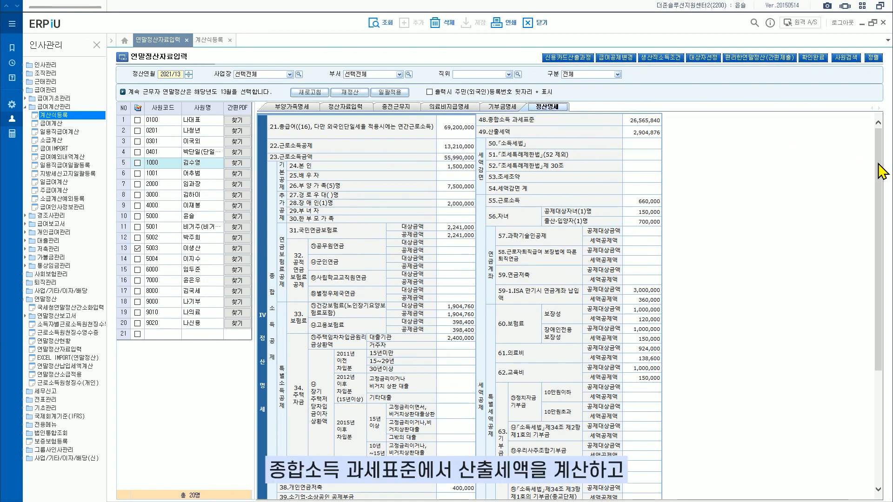
drag(881, 170, 879, 296)
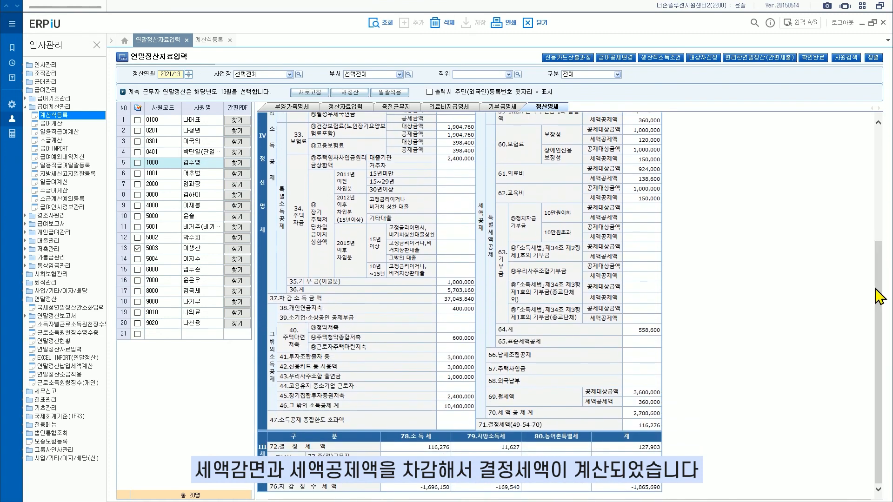